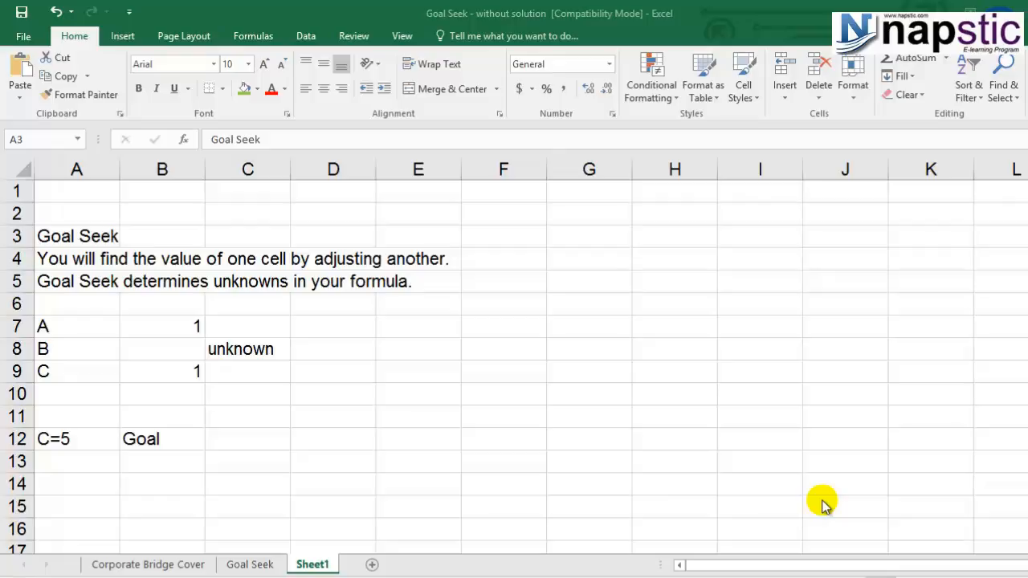
Examine the Goal Seek explanation and the entries for A, B and C in rows 7 to 9.
{"action": "left_click", "coordinate": [77, 260]}
{"action": "left_click", "coordinate": [74, 260]}
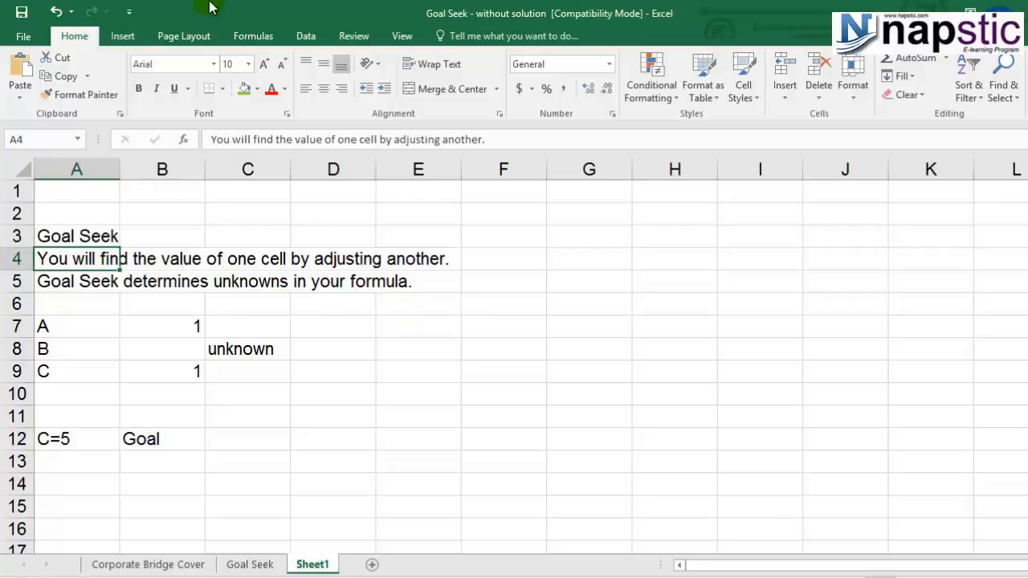
{"action": "left_click", "coordinate": [50, 326]}
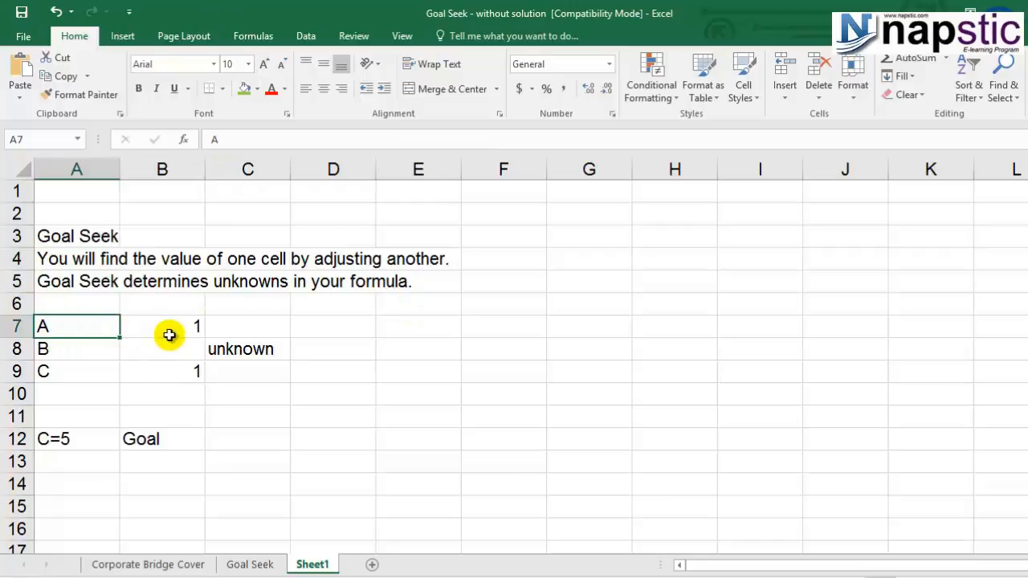
{"action": "left_click", "coordinate": [168, 331]}
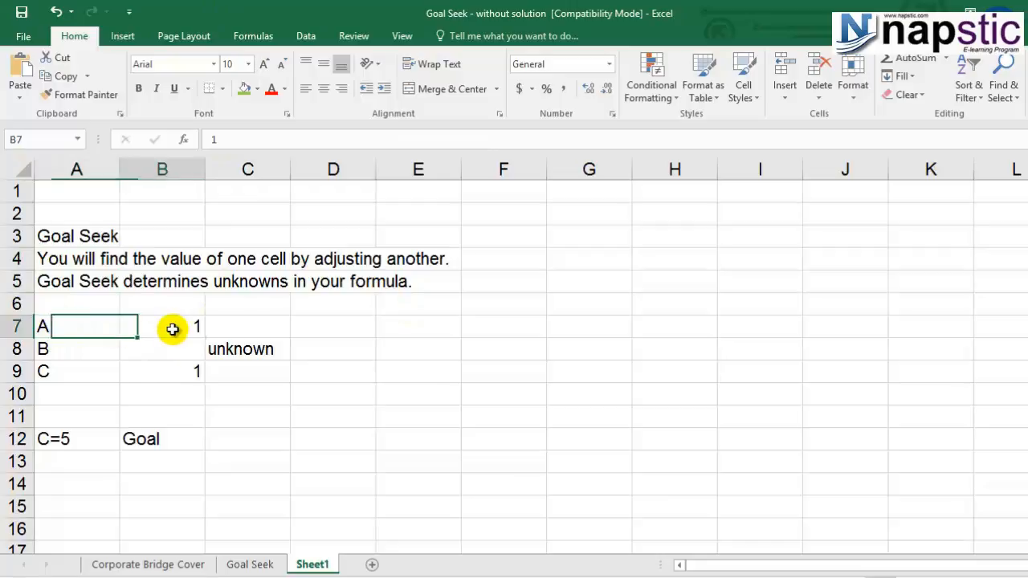
{"action": "left_click", "coordinate": [94, 348]}
{"action": "left_click", "coordinate": [244, 351]}
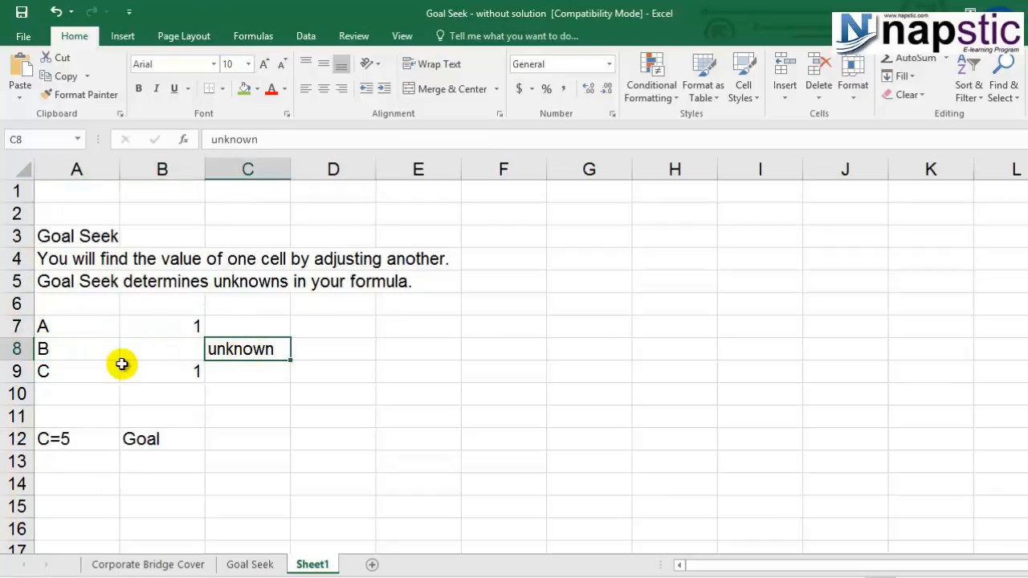
{"action": "left_click", "coordinate": [62, 373]}
{"action": "left_click", "coordinate": [140, 373]}
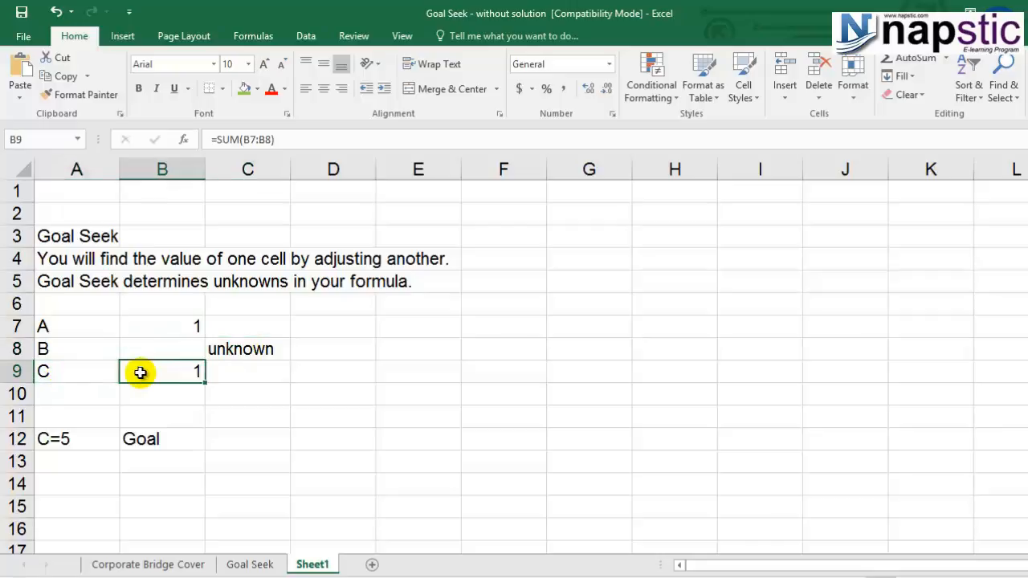
Inspect the formula in cell B9 and the unknown cell B8 that it depends on.
{"action": "double_click", "coordinate": [141, 373]}
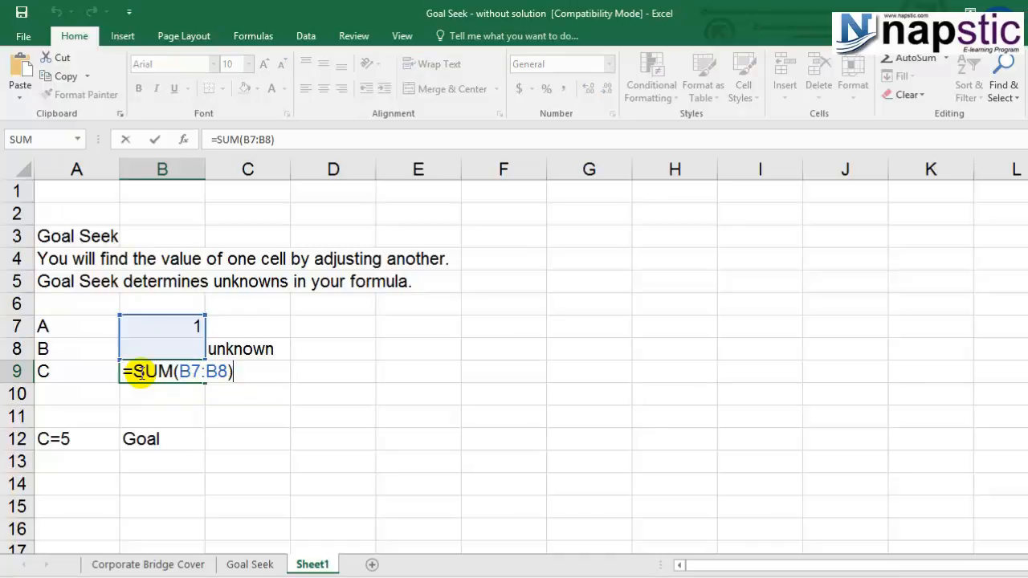
{"action": "key", "text": "Escape"}
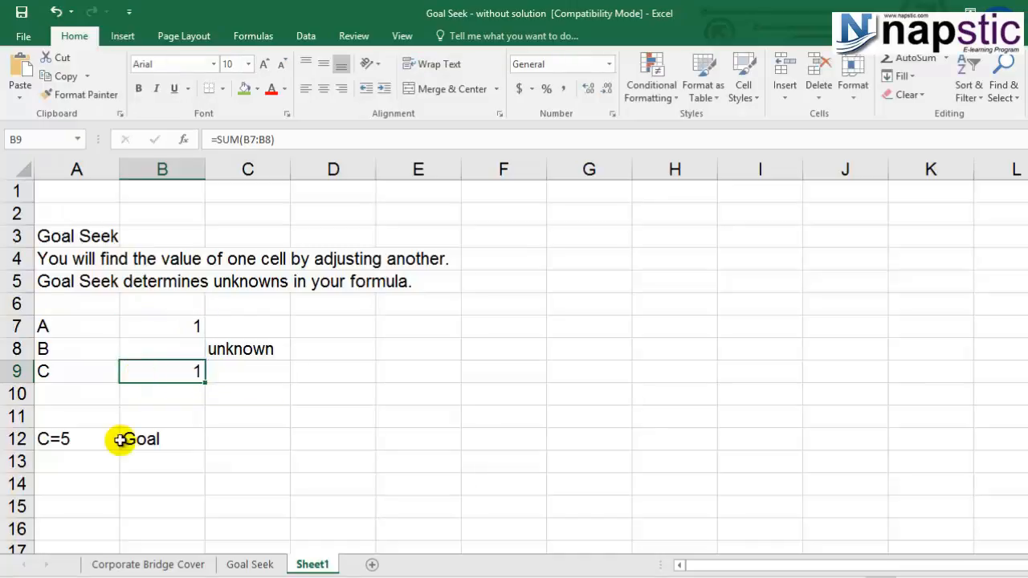
{"action": "left_click", "coordinate": [181, 349]}
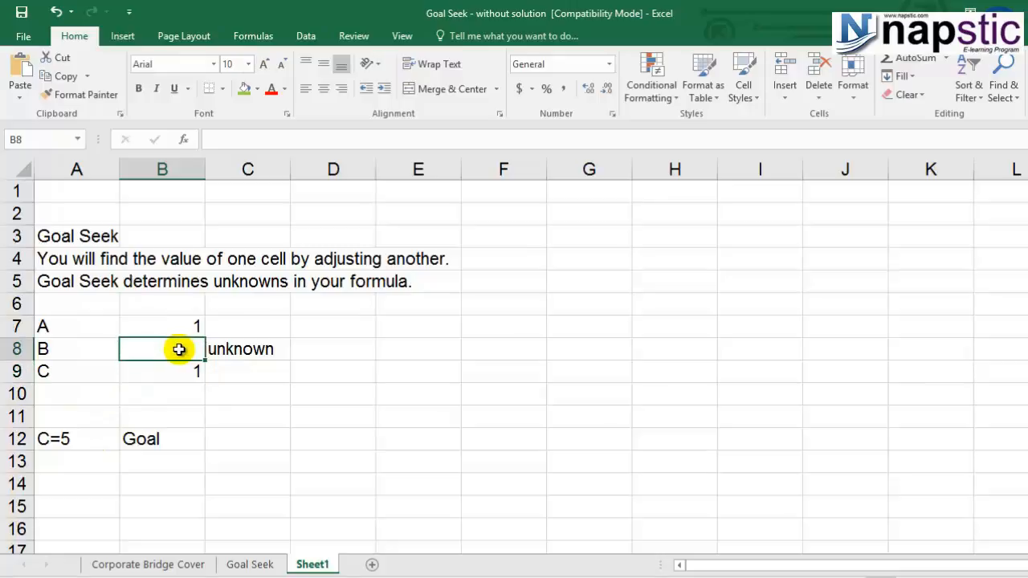
{"action": "left_click", "coordinate": [170, 375]}
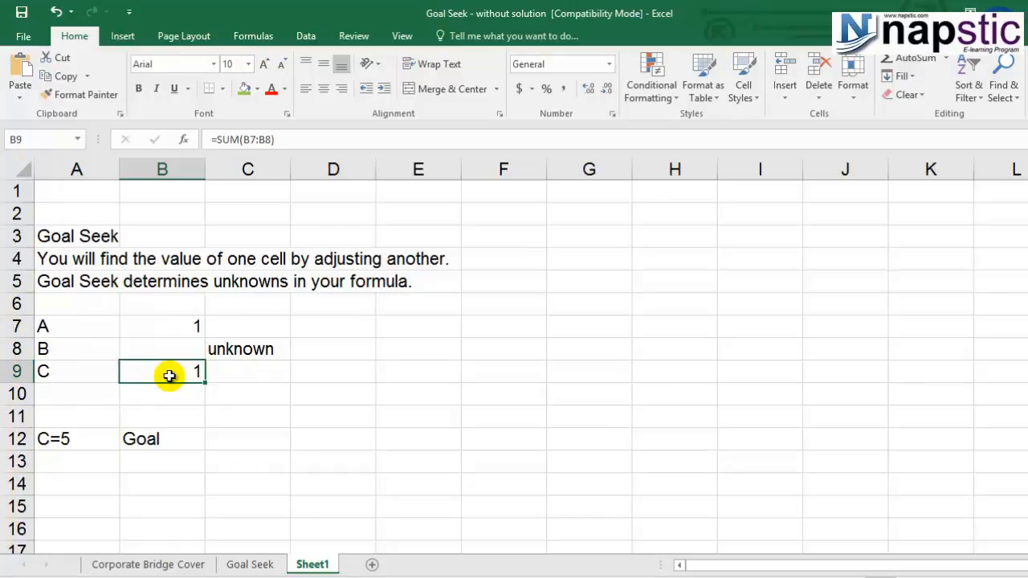
{"action": "left_click", "coordinate": [177, 341]}
{"action": "left_click", "coordinate": [190, 366]}
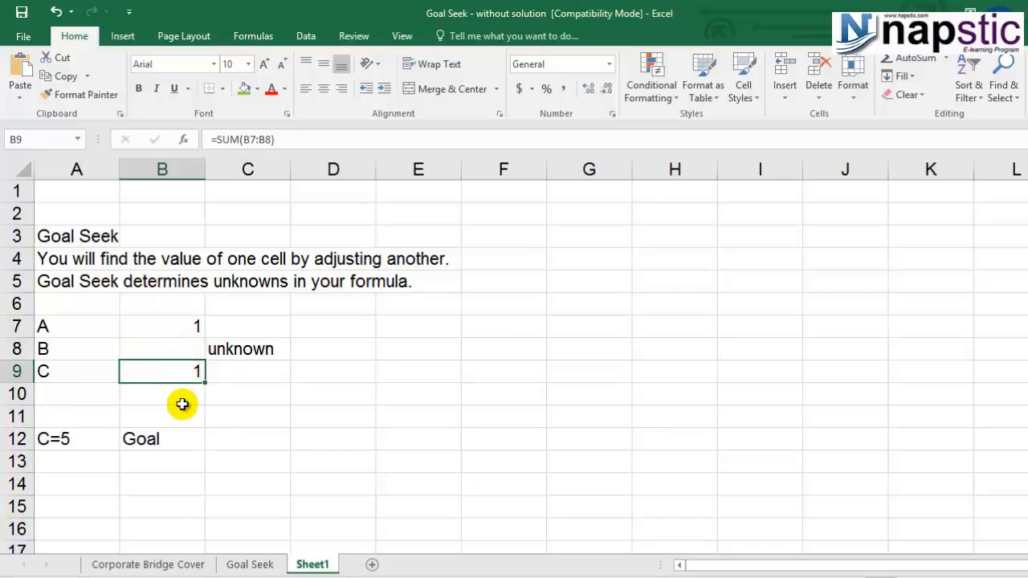
Enter a trial value of 4 in cell B8, and clear it again.
{"action": "left_click", "coordinate": [181, 347]}
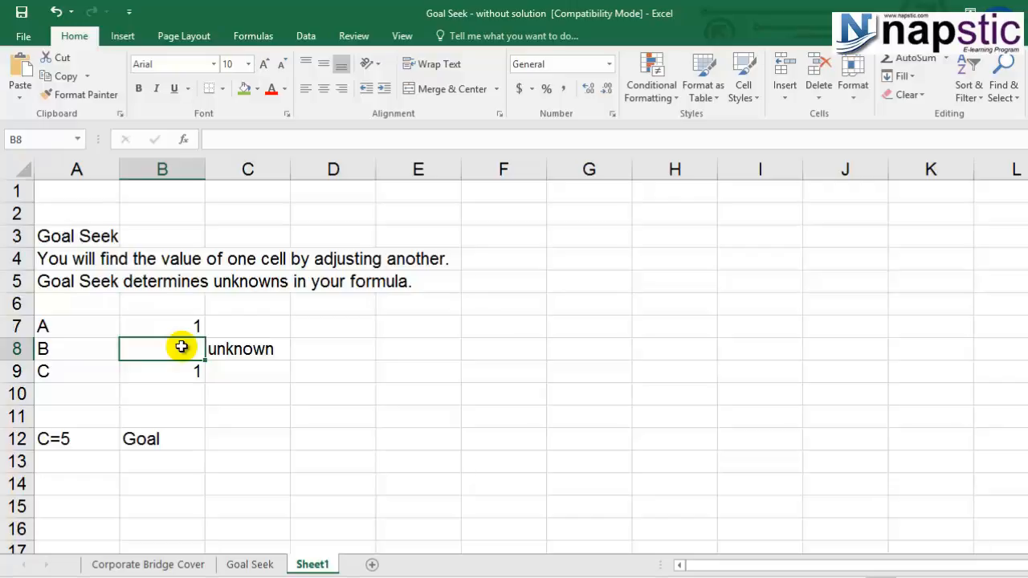
{"action": "type", "text": "4."}
{"action": "key", "text": "Return"}
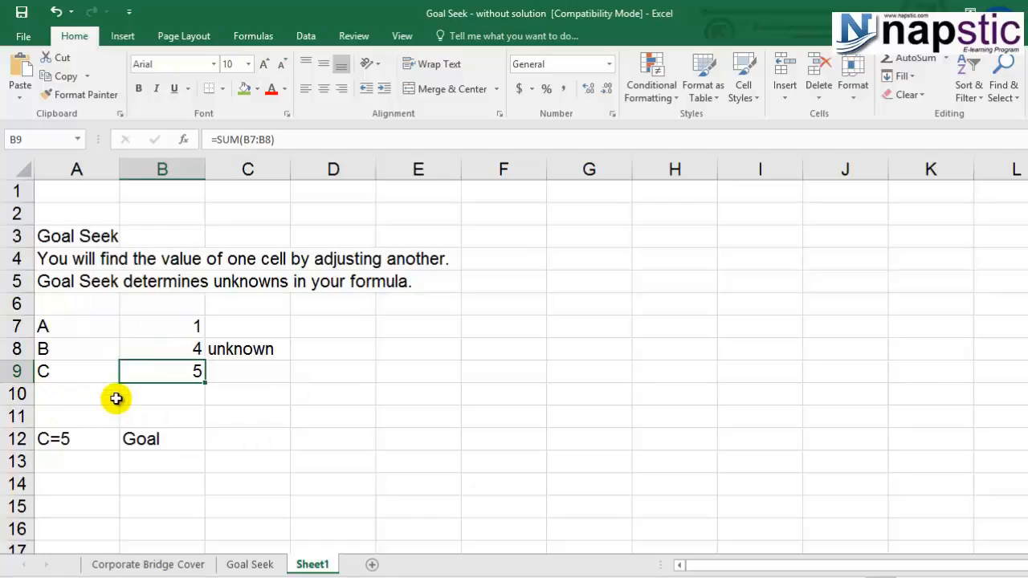
{"action": "left_click", "coordinate": [194, 351]}
{"action": "key", "text": "Delete"}
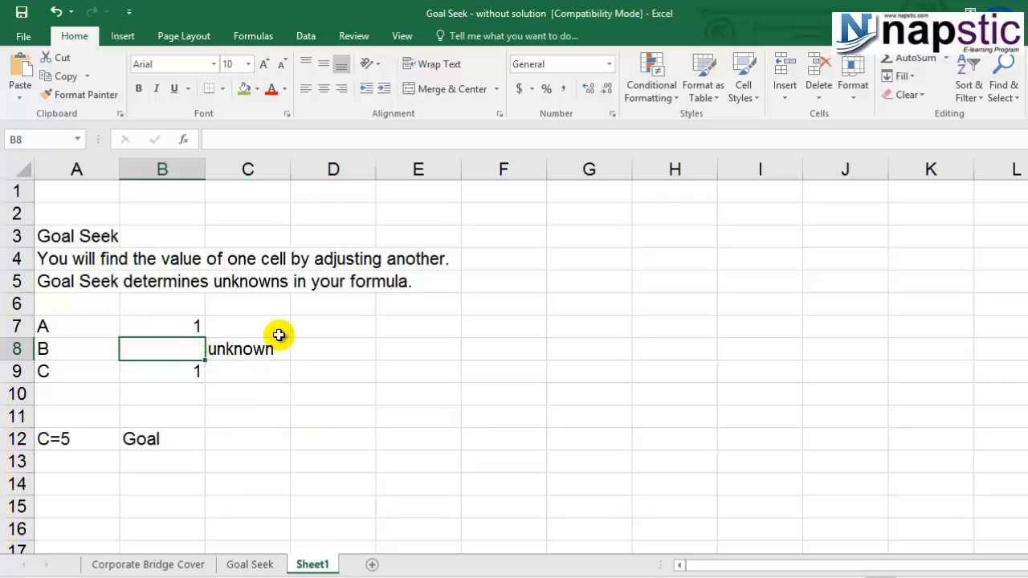
Try Goal Seek on cell B9 with a target value of 5 by changing cell B8, and discard the solution.
{"action": "left_click", "coordinate": [306, 36]}
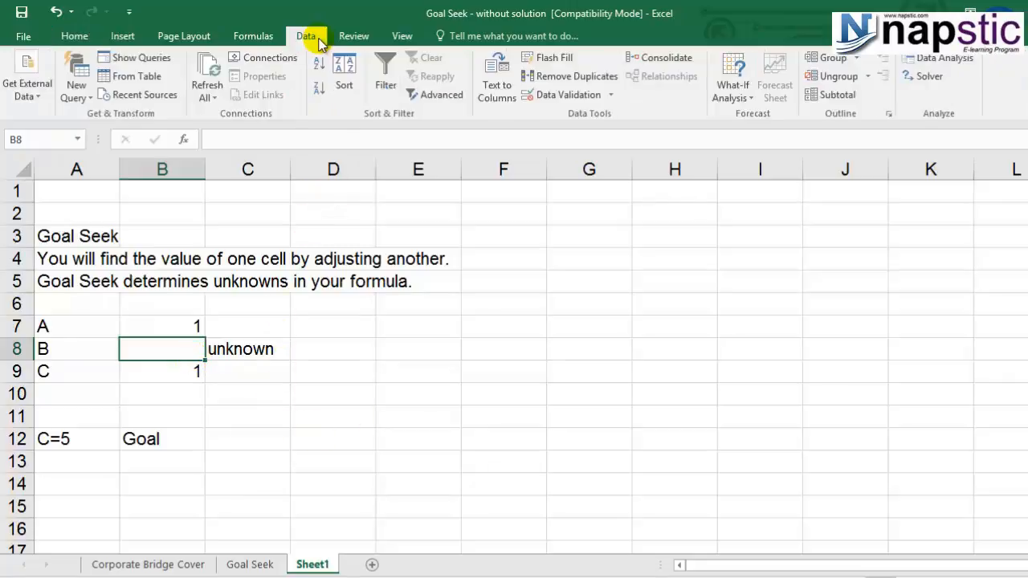
{"action": "left_click", "coordinate": [743, 93]}
{"action": "left_click", "coordinate": [763, 200]}
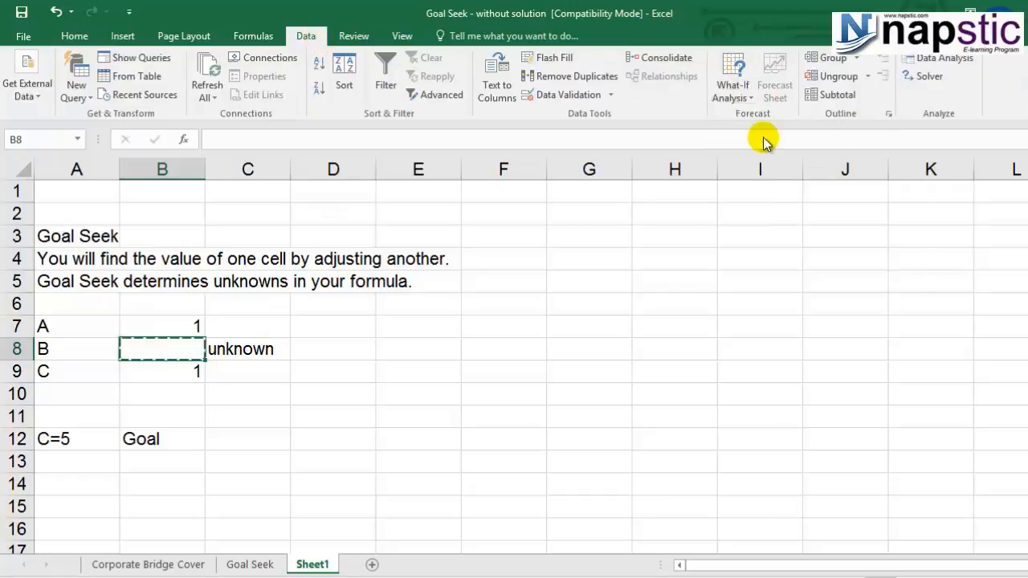
{"action": "left_click_drag", "start_coordinate": [811, 213], "coordinate": [549, 234]}
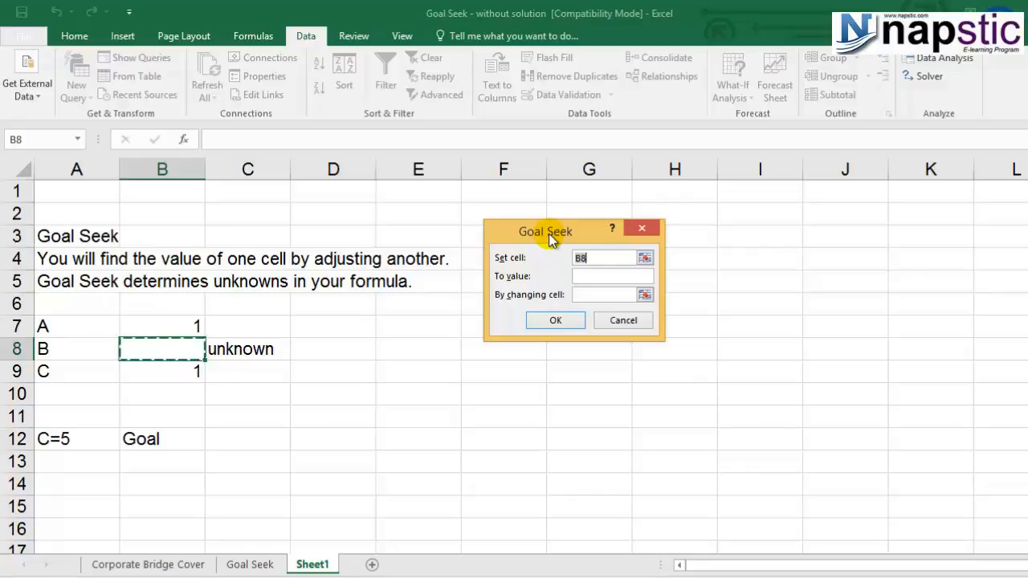
{"action": "left_click", "coordinate": [177, 377]}
{"action": "left_click", "coordinate": [603, 278]}
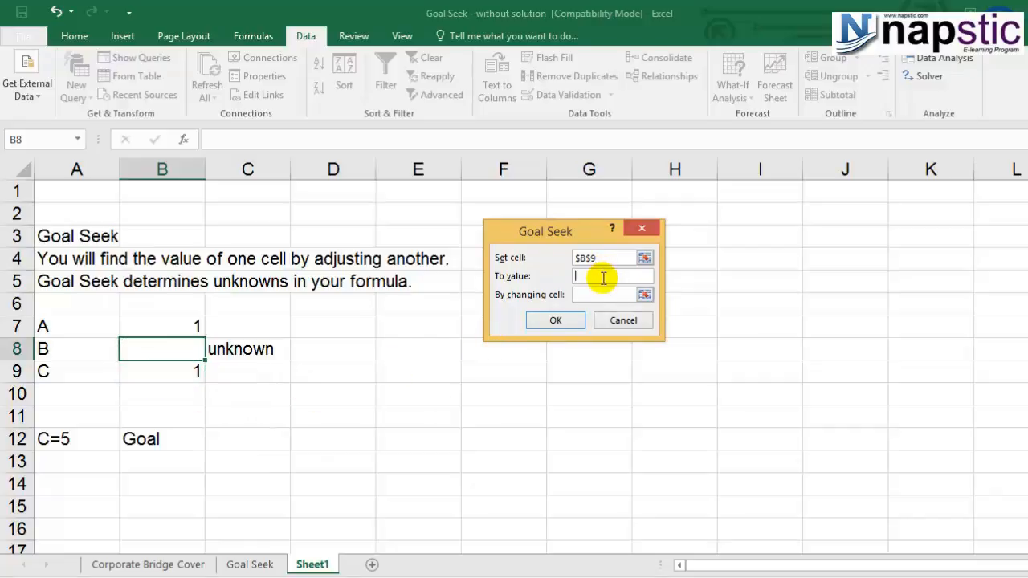
{"action": "type", "text": "5"}
{"action": "left_click", "coordinate": [610, 297]}
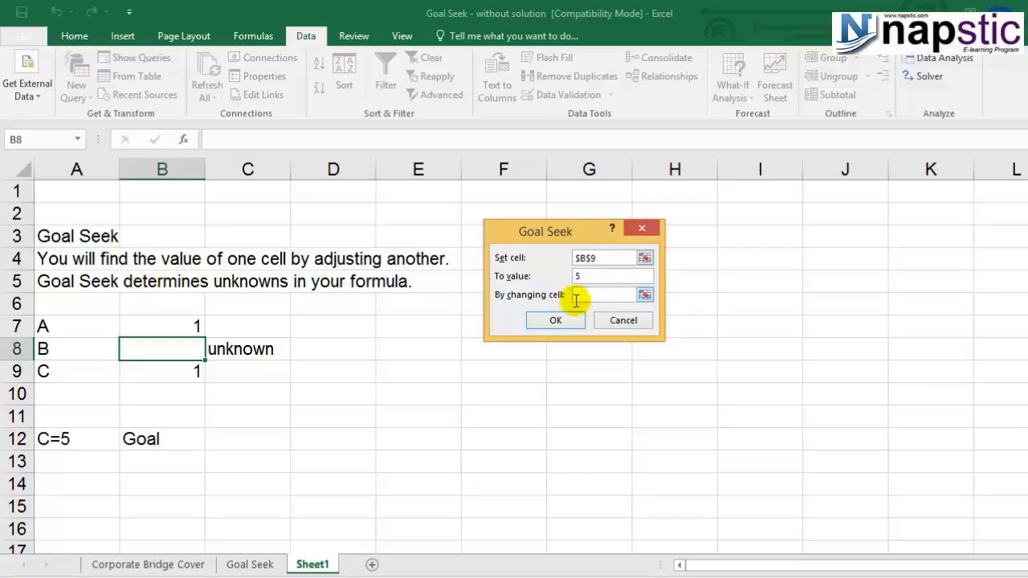
{"action": "left_click", "coordinate": [187, 349]}
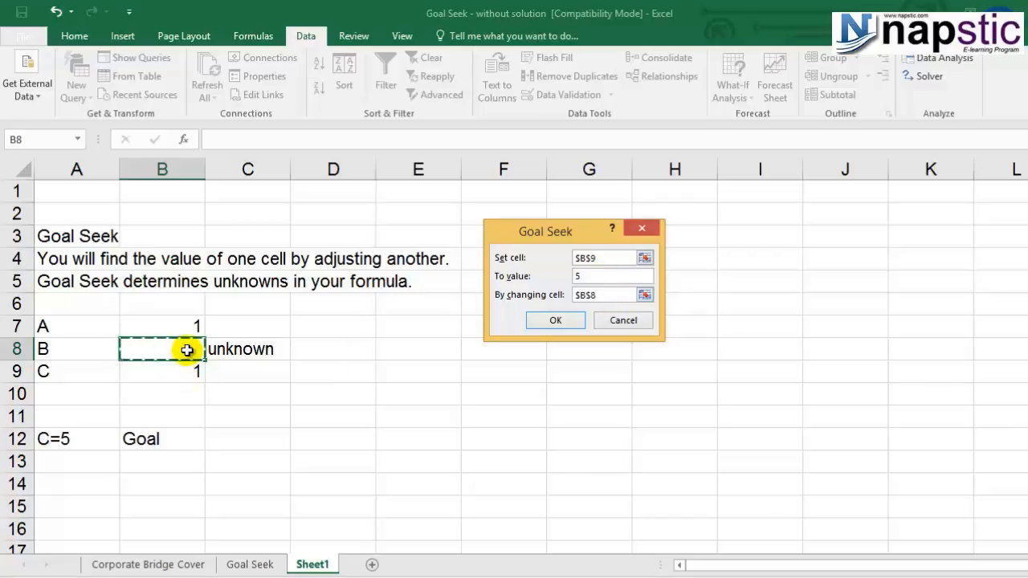
{"action": "left_click", "coordinate": [556, 321]}
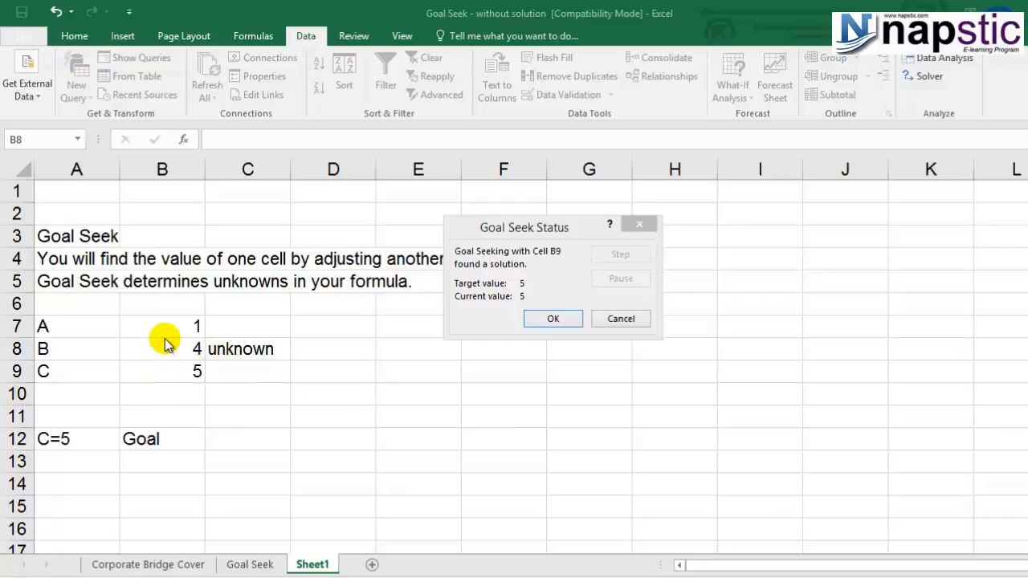
{"action": "left_click", "coordinate": [203, 350]}
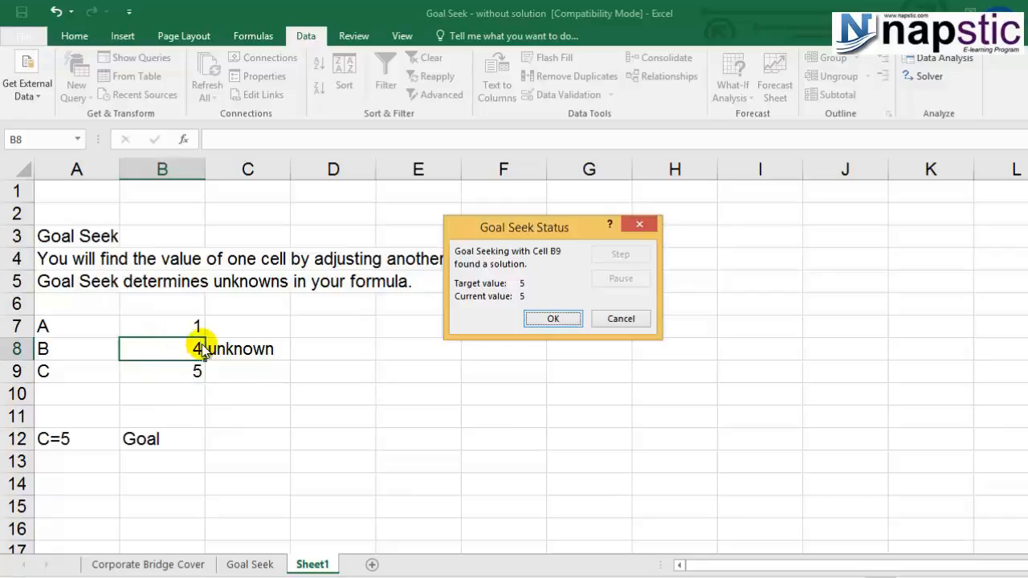
{"action": "left_click", "coordinate": [640, 224]}
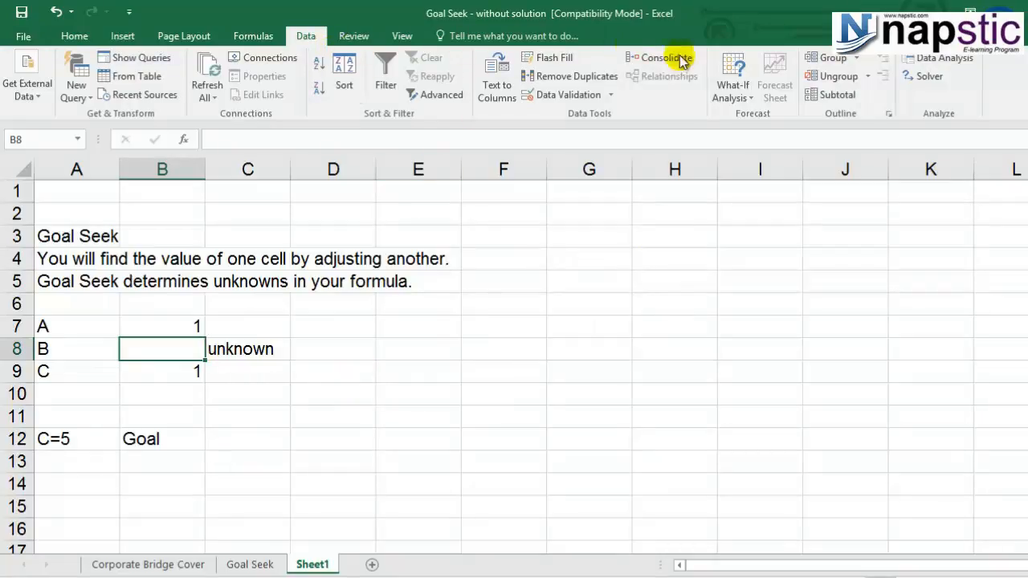
Run Goal Seek to bring cell B9 to 5 by changing cell B8, and keep the solution.
{"action": "left_click", "coordinate": [731, 88]}
{"action": "left_click", "coordinate": [752, 134]}
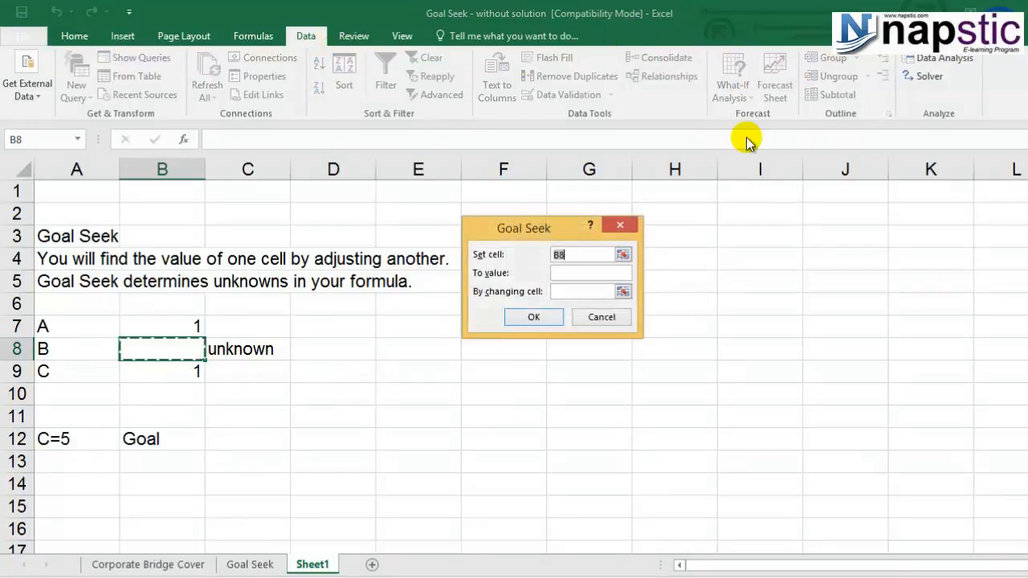
{"action": "left_click_drag", "start_coordinate": [526, 228], "coordinate": [588, 284]}
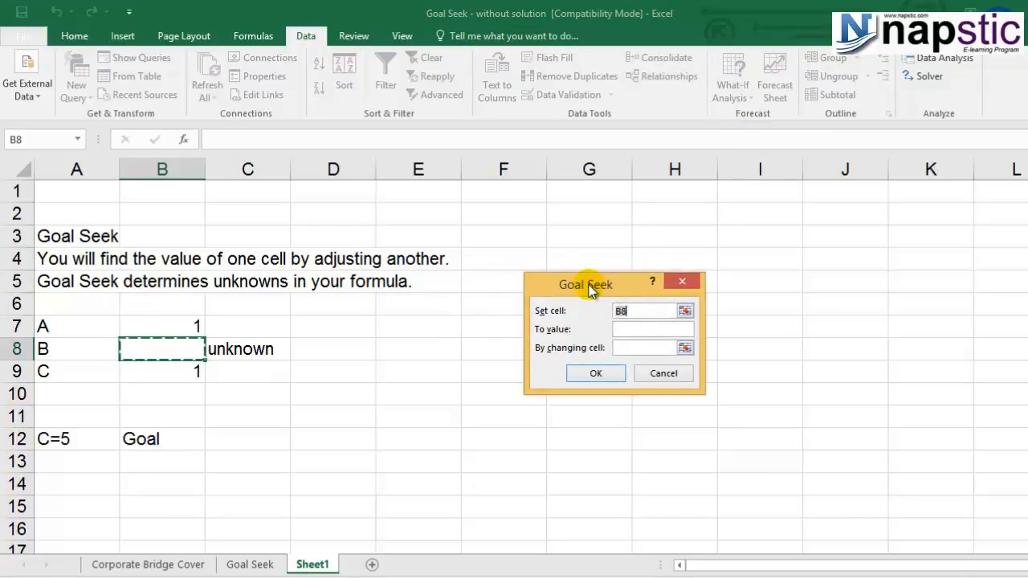
{"action": "left_click", "coordinate": [159, 372]}
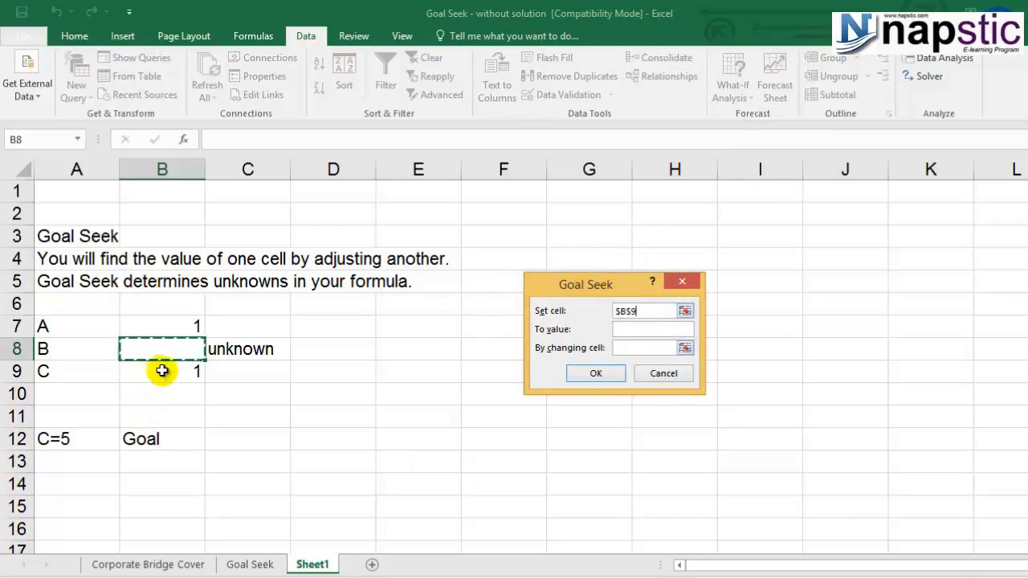
{"action": "left_click", "coordinate": [640, 331]}
{"action": "type", "text": "5"}
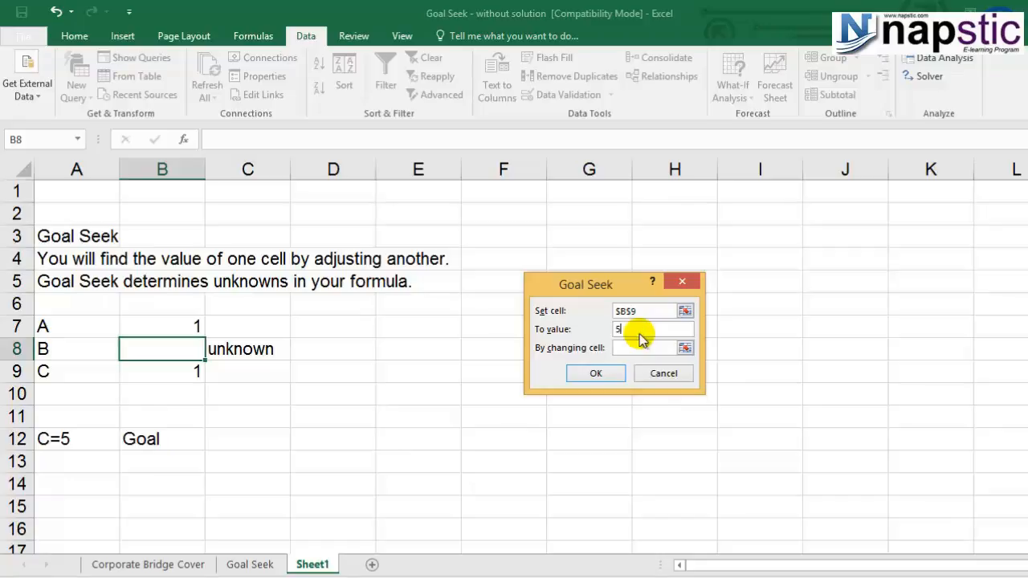
{"action": "left_click", "coordinate": [153, 348]}
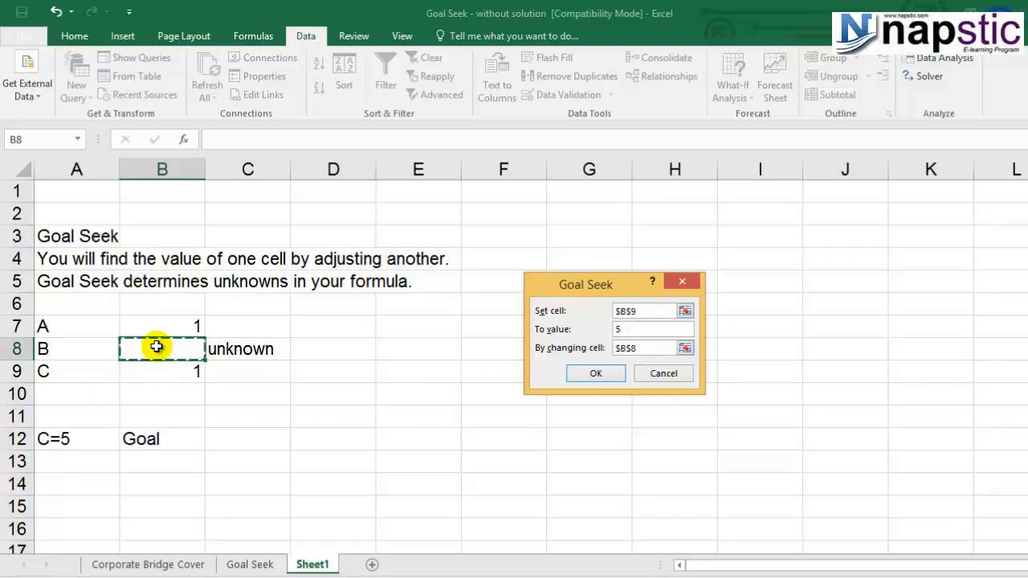
{"action": "left_click", "coordinate": [604, 373]}
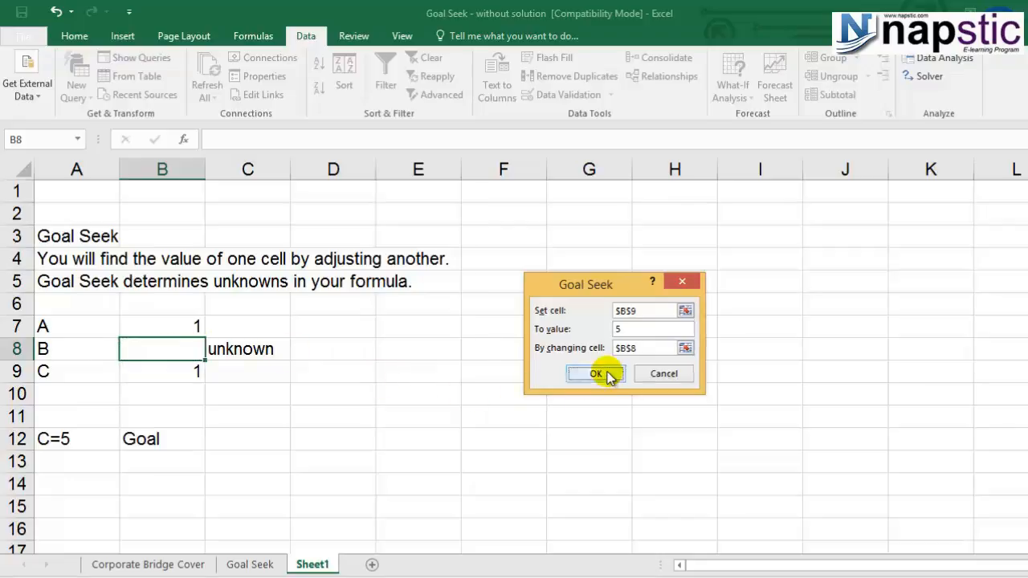
{"action": "left_click", "coordinate": [606, 372]}
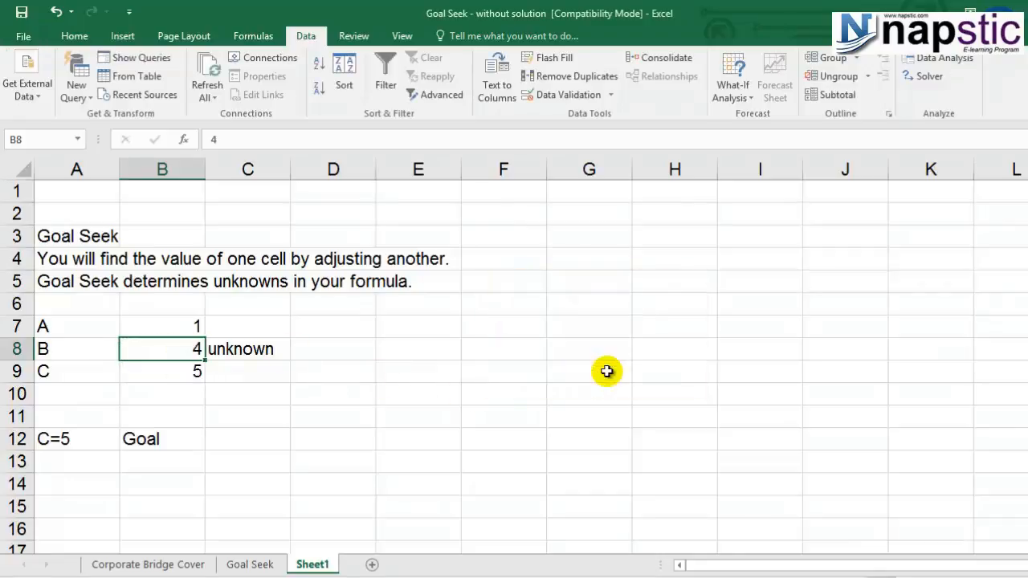
Review the values in cells B7 to B9 after the Goal Seek run.
{"action": "left_click", "coordinate": [226, 369]}
{"action": "left_click", "coordinate": [152, 323]}
{"action": "left_click", "coordinate": [160, 349]}
{"action": "left_click", "coordinate": [160, 369]}
{"action": "left_click", "coordinate": [163, 350]}
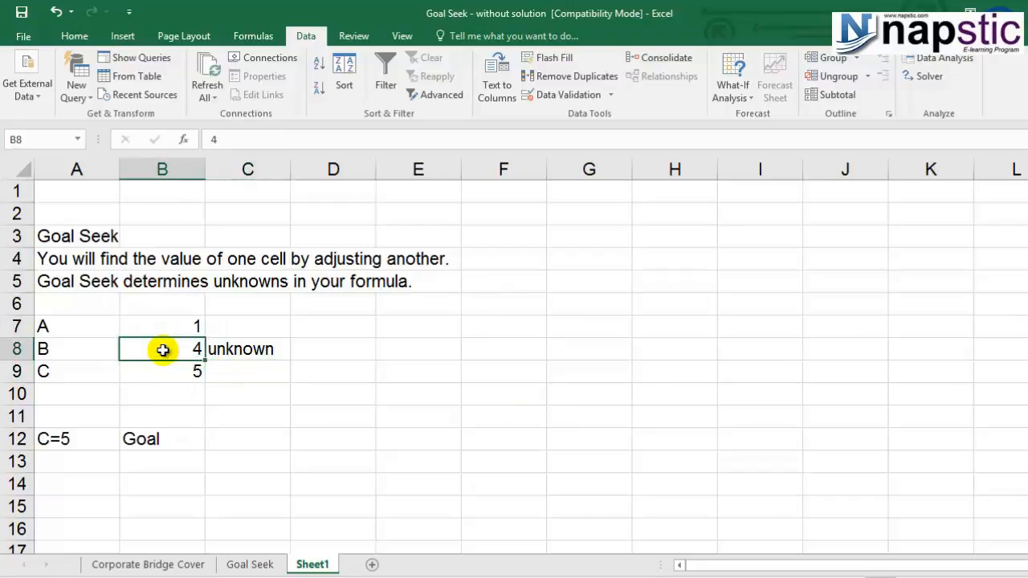
Open the Goal Seek sheet and examine the quarterly sales in C5 to C8 and the average formula in C9.
{"action": "left_click", "coordinate": [268, 565]}
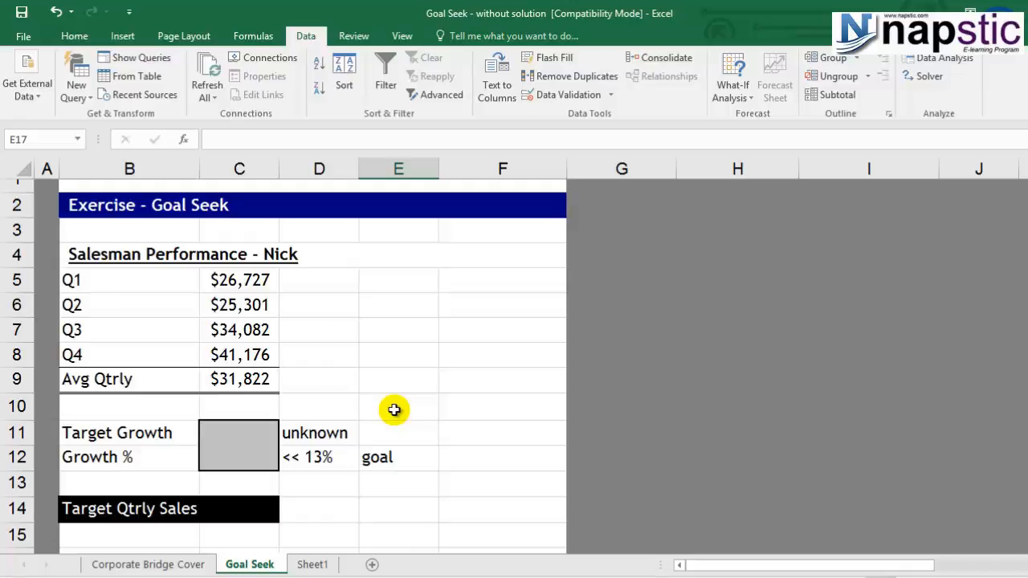
{"action": "left_click", "coordinate": [247, 284]}
{"action": "left_click", "coordinate": [249, 304]}
{"action": "left_click", "coordinate": [255, 329]}
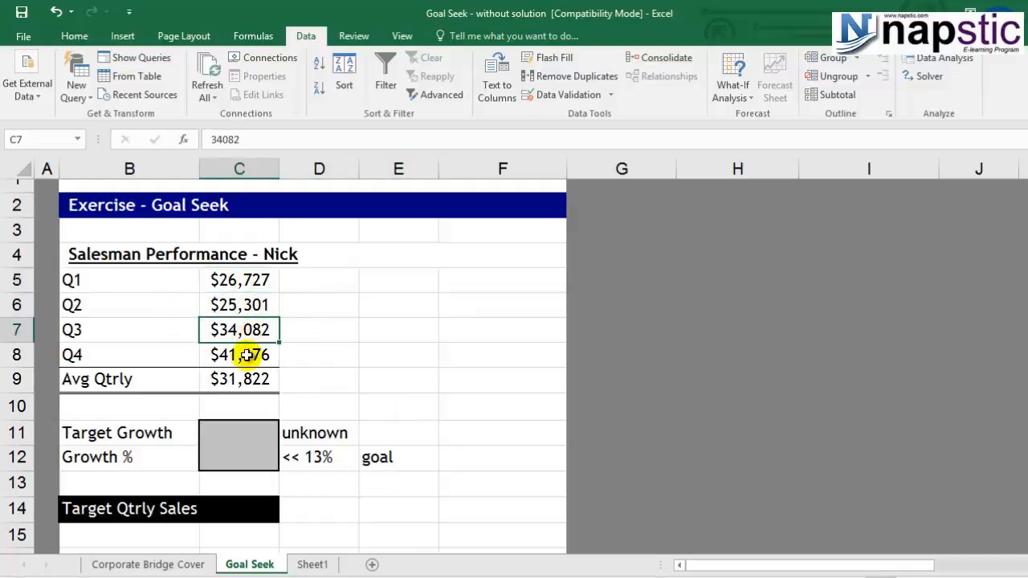
{"action": "left_click", "coordinate": [245, 357]}
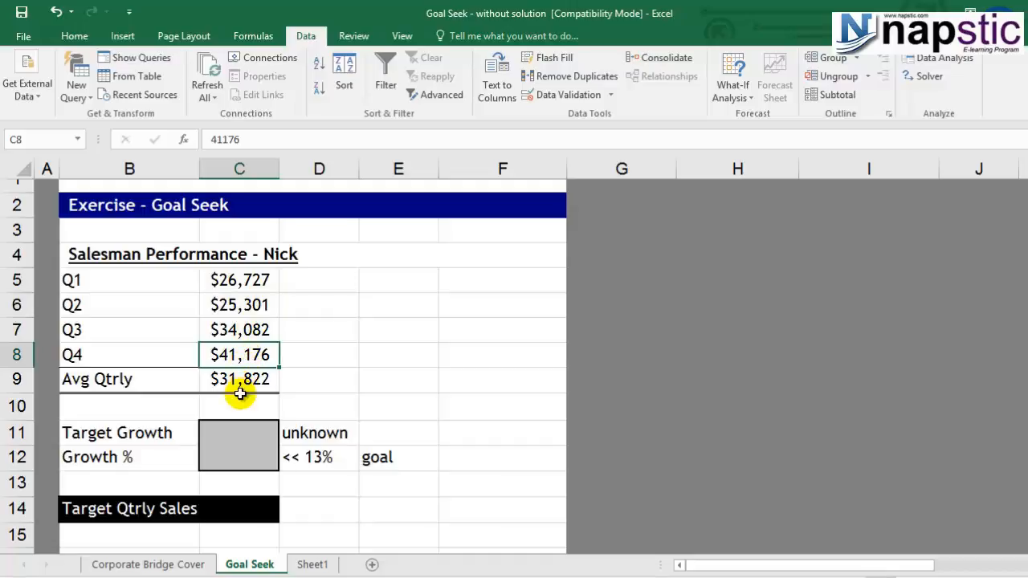
{"action": "left_click", "coordinate": [244, 384]}
{"action": "key", "text": "F2"}
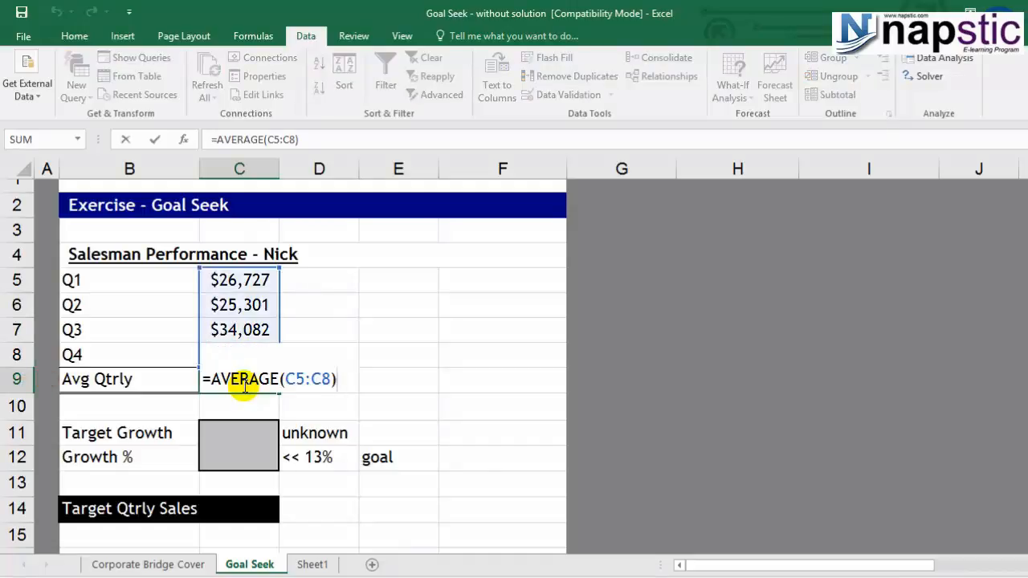
{"action": "key", "text": "ctrl+Return"}
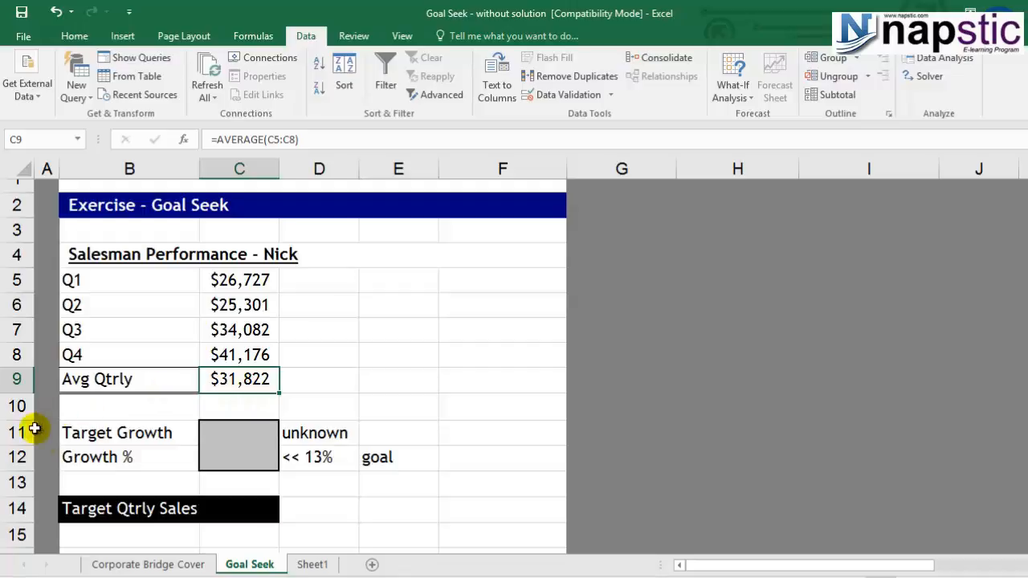
Enter the formula =C9+C11 in cell C14 to calculate the Target Qtrly Sales.
{"action": "scroll", "coordinate": [198, 449], "scroll_direction": "down", "scroll_amount": 3}
{"action": "scroll", "coordinate": [198, 449], "scroll_direction": "up", "scroll_amount": 2}
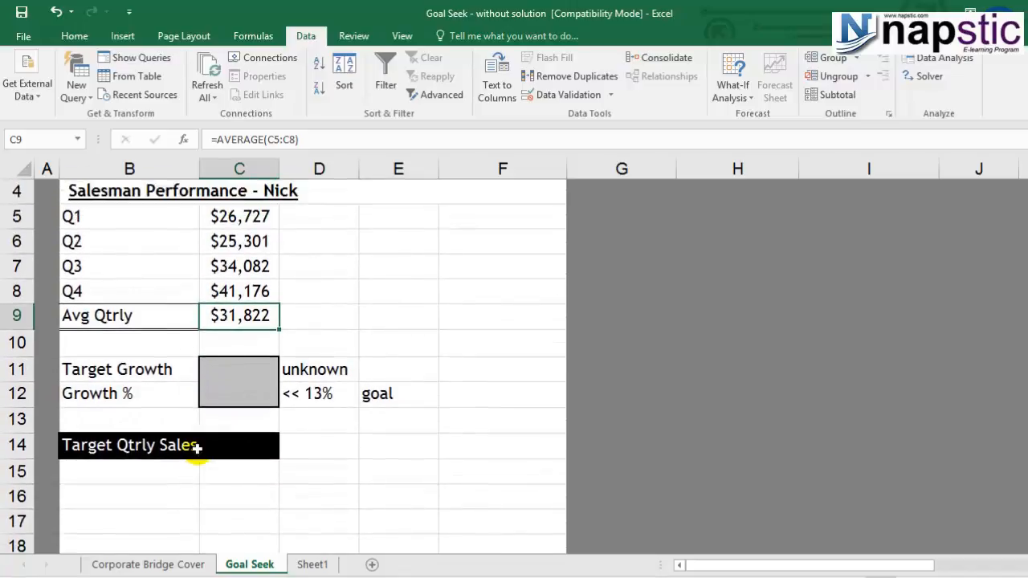
{"action": "left_click", "coordinate": [246, 395]}
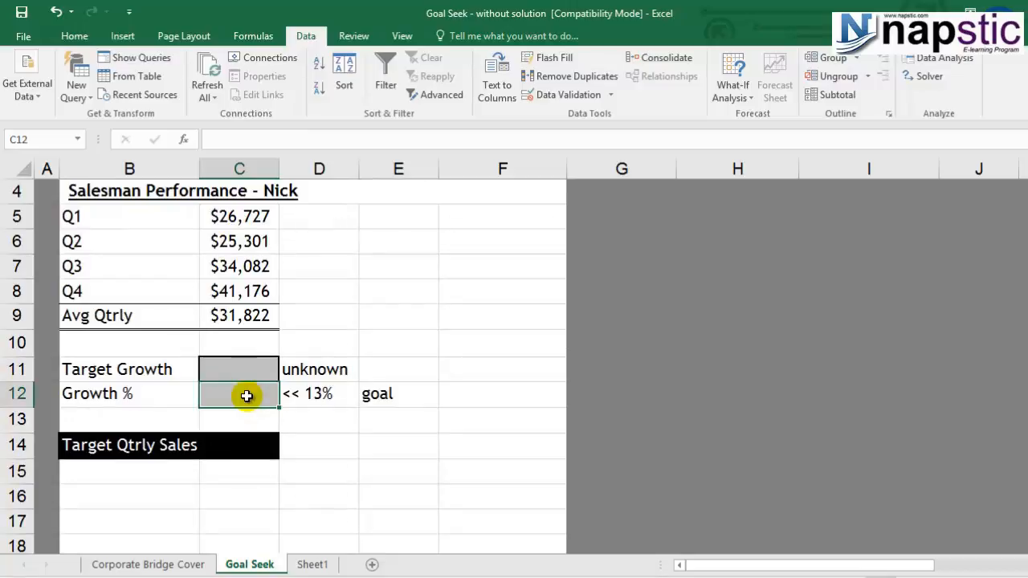
{"action": "left_click", "coordinate": [247, 448]}
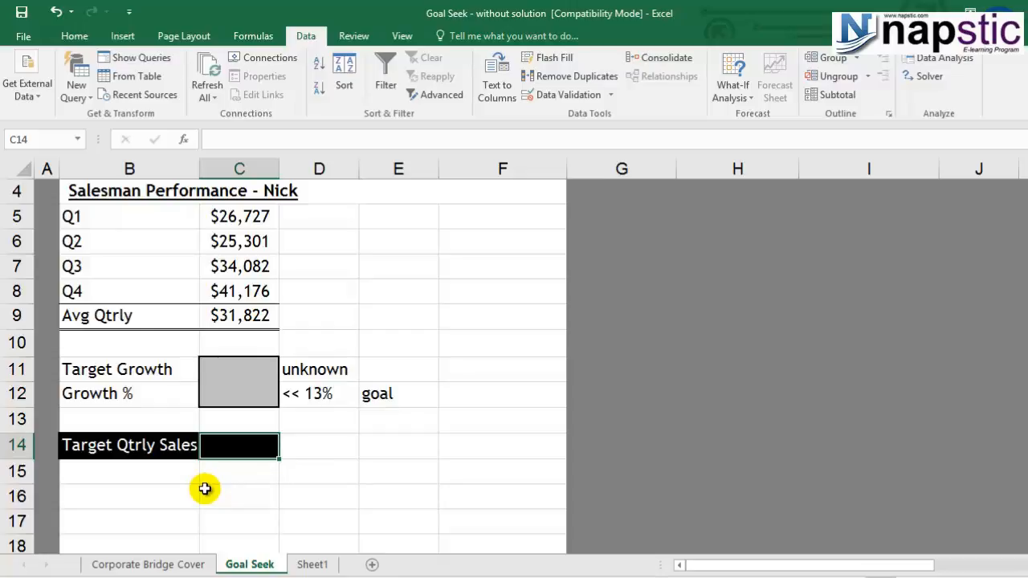
{"action": "type", "text": "="}
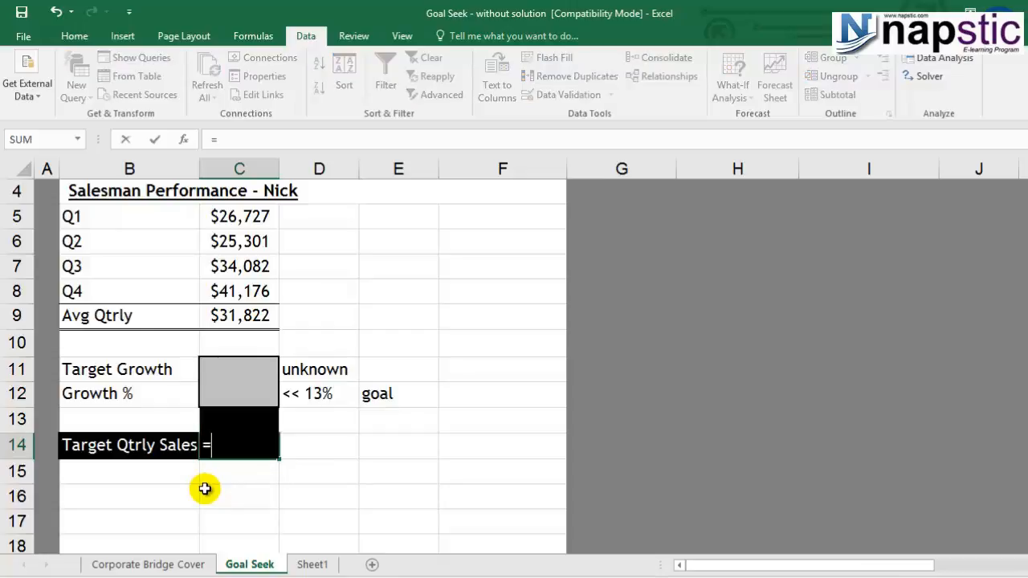
{"action": "left_click", "coordinate": [244, 314]}
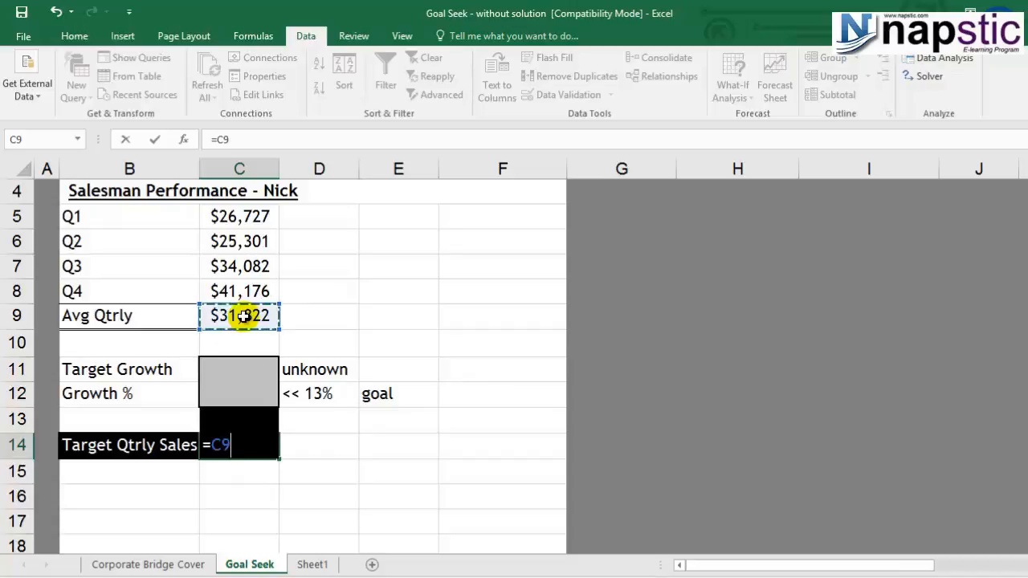
{"action": "type", "text": "+"}
{"action": "left_click", "coordinate": [237, 363]}
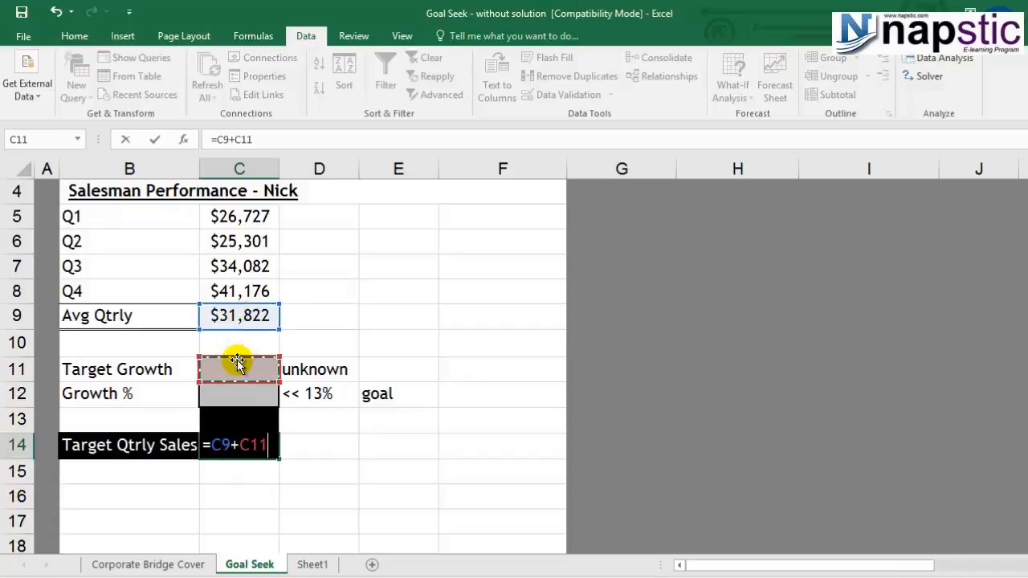
{"action": "key", "text": "Return"}
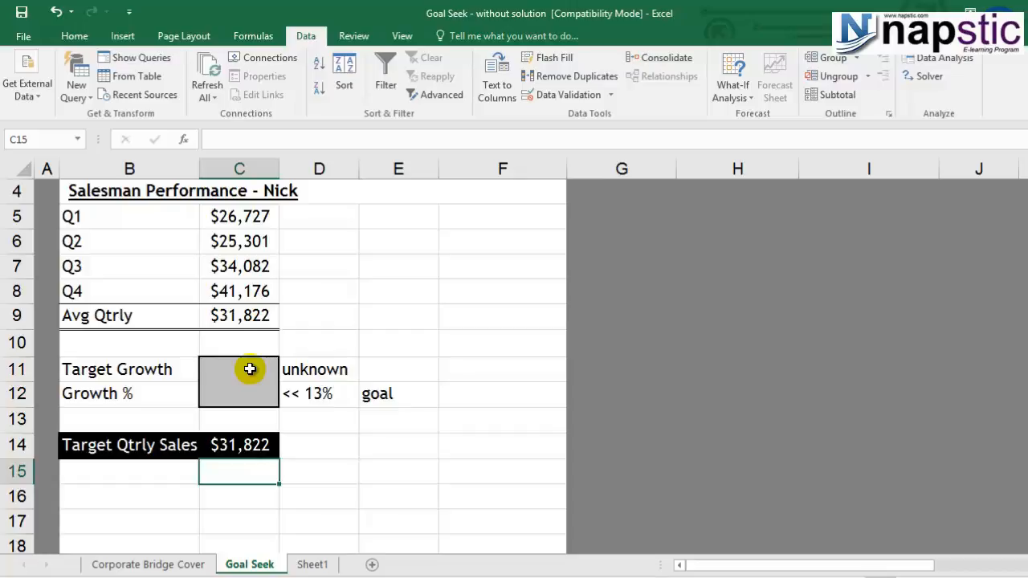
Review the Target Qtrly Sales in C14 against the quarterly average in C9 and the Target Growth cell C11.
{"action": "left_click", "coordinate": [241, 450]}
{"action": "left_click", "coordinate": [259, 315]}
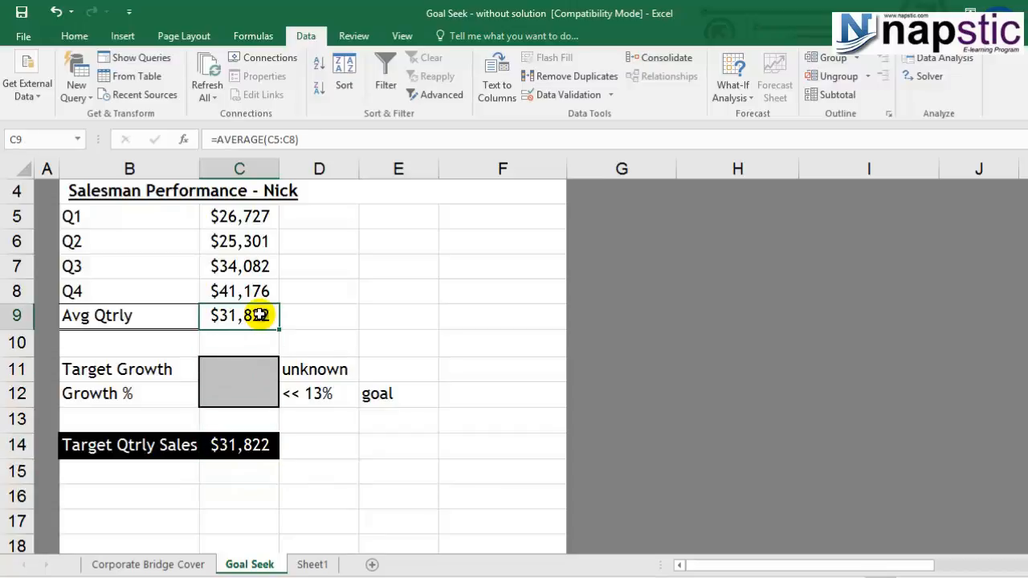
{"action": "left_click", "coordinate": [237, 373]}
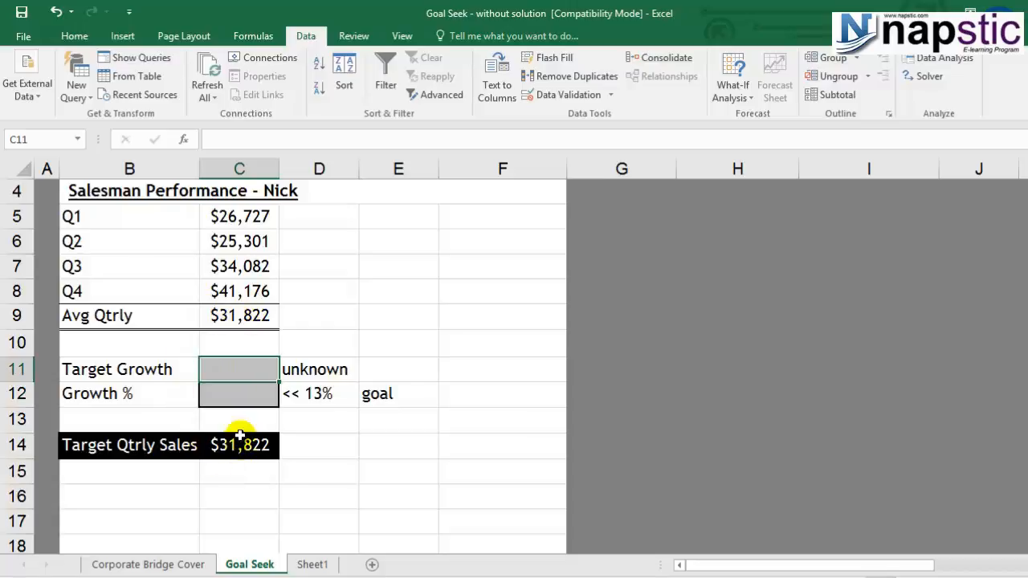
Enter the formula =C14/C9-1 in cell C12 to calculate the Growth %, and check that cell.
{"action": "left_click", "coordinate": [238, 400]}
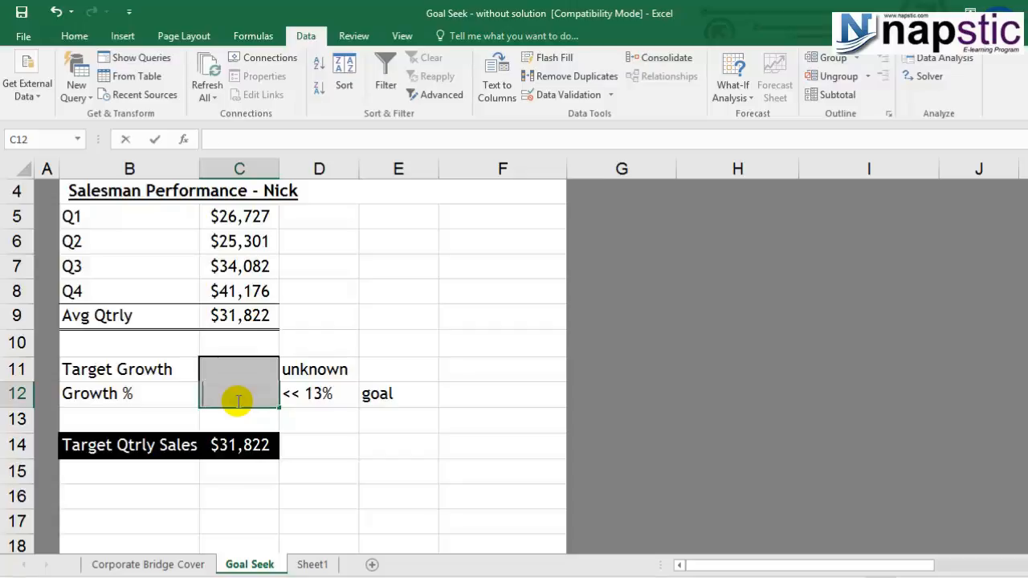
{"action": "type", "text": "="}
{"action": "left_click", "coordinate": [252, 440]}
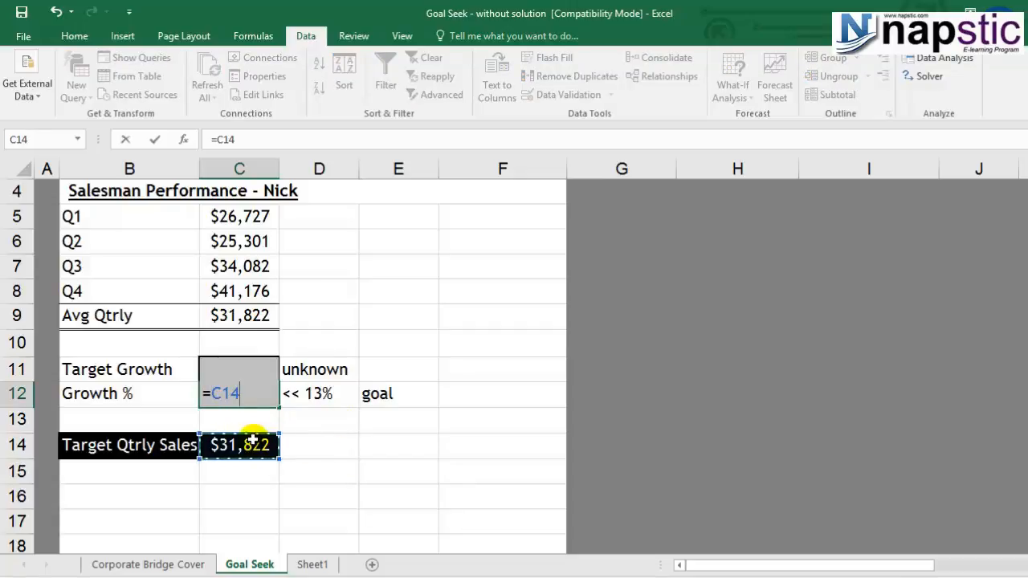
{"action": "type", "text": "/"}
{"action": "left_click", "coordinate": [227, 313]}
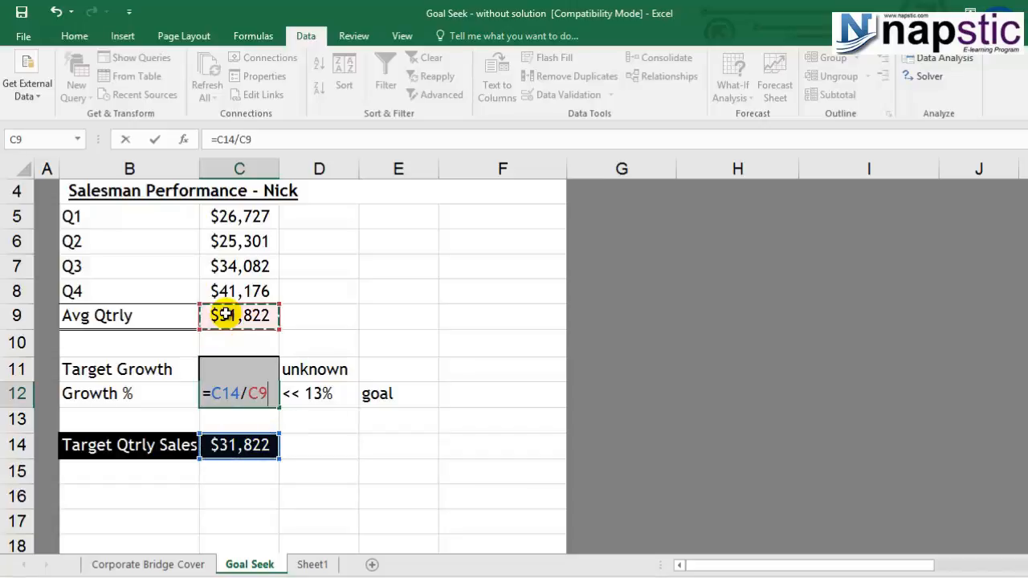
{"action": "type", "text": "-1"}
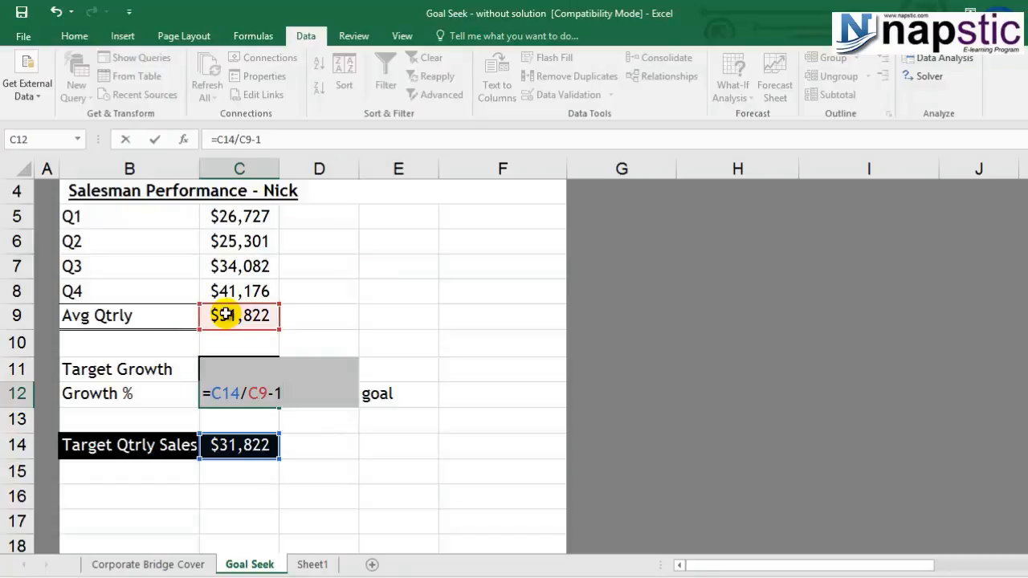
{"action": "key", "text": "Return"}
{"action": "left_click", "coordinate": [246, 394]}
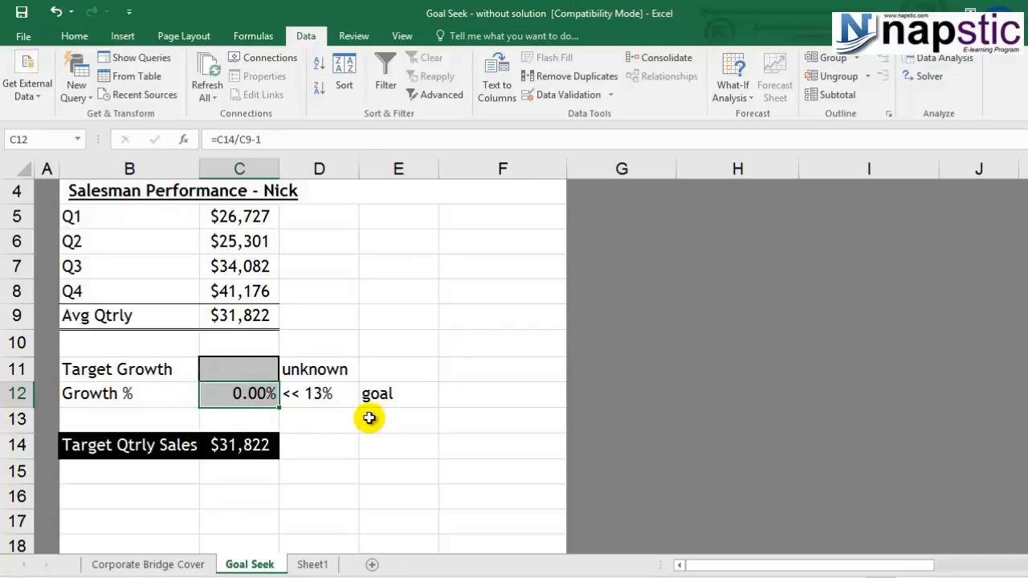
Try a Target Growth of 5000 in cell C11.
{"action": "left_click", "coordinate": [262, 371]}
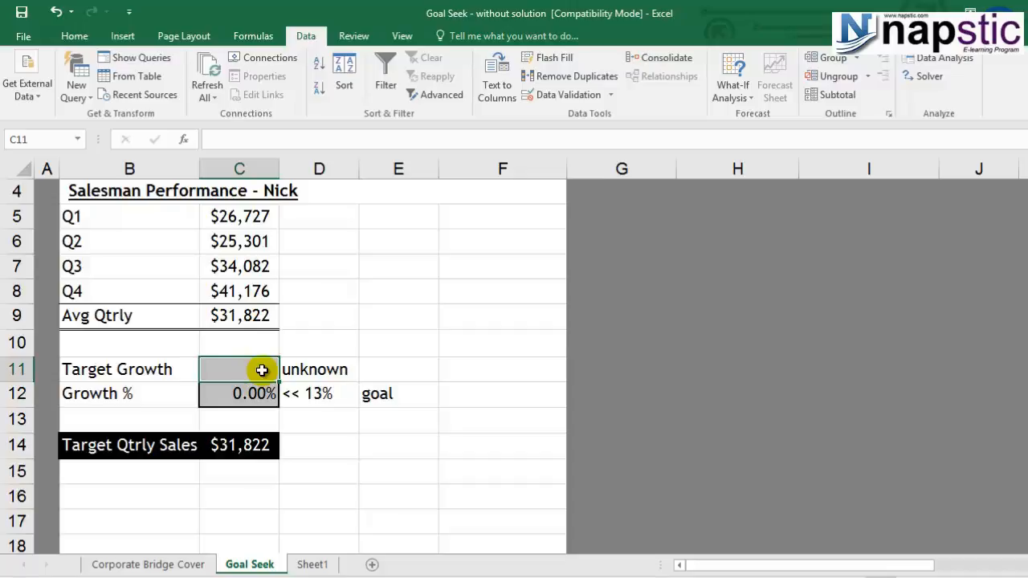
{"action": "type", "text": "5000"}
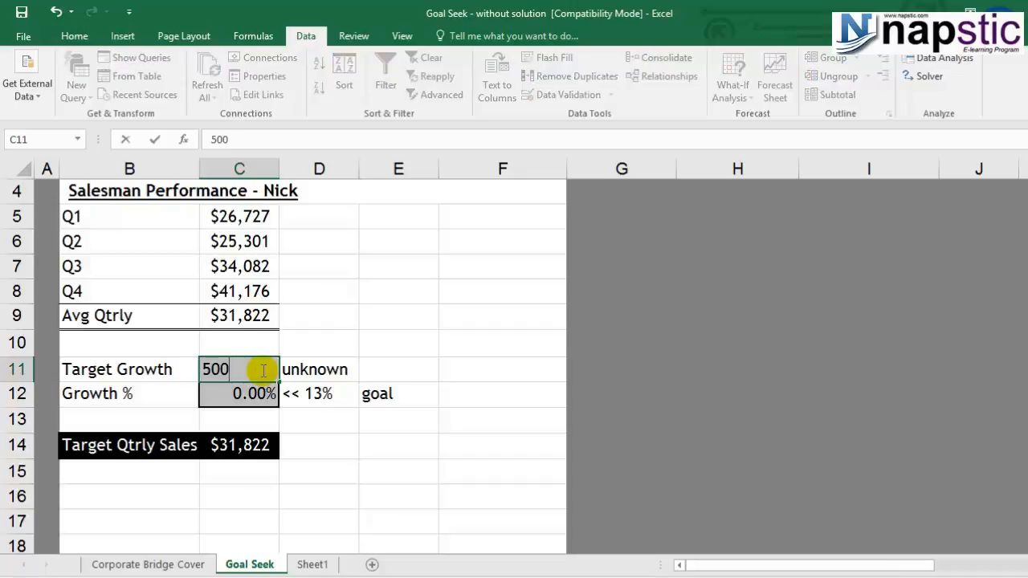
{"action": "key", "text": "Return"}
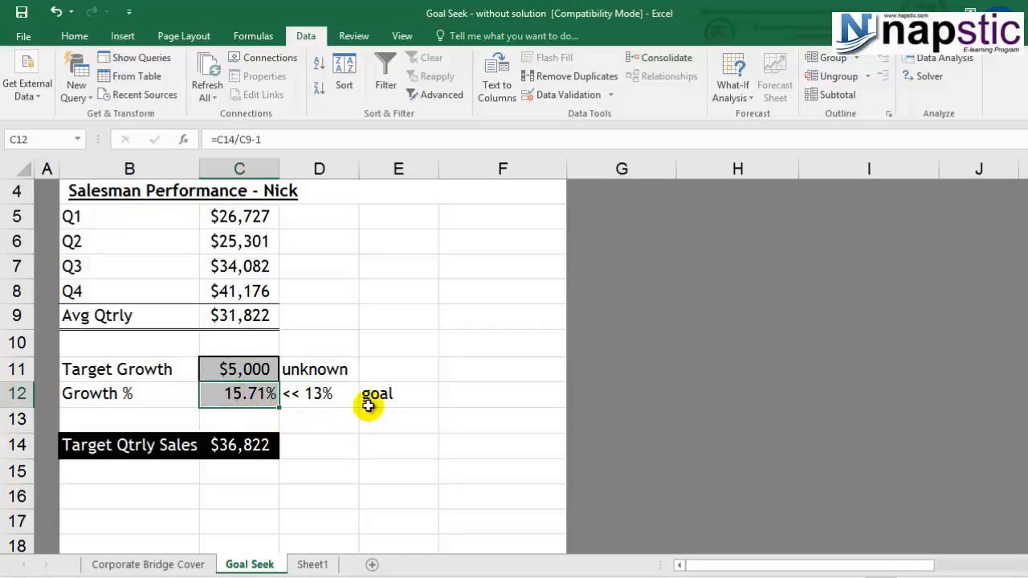
Try changing the Target Growth in cell C11 to 4000.
{"action": "left_click", "coordinate": [240, 370]}
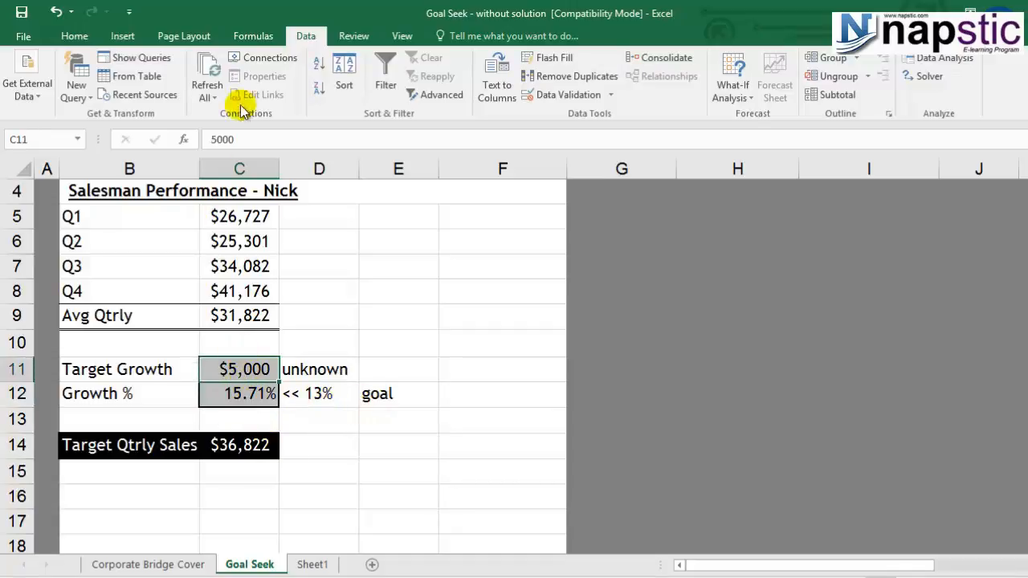
{"action": "left_click", "coordinate": [215, 140]}
{"action": "double_click", "coordinate": [246, 143]}
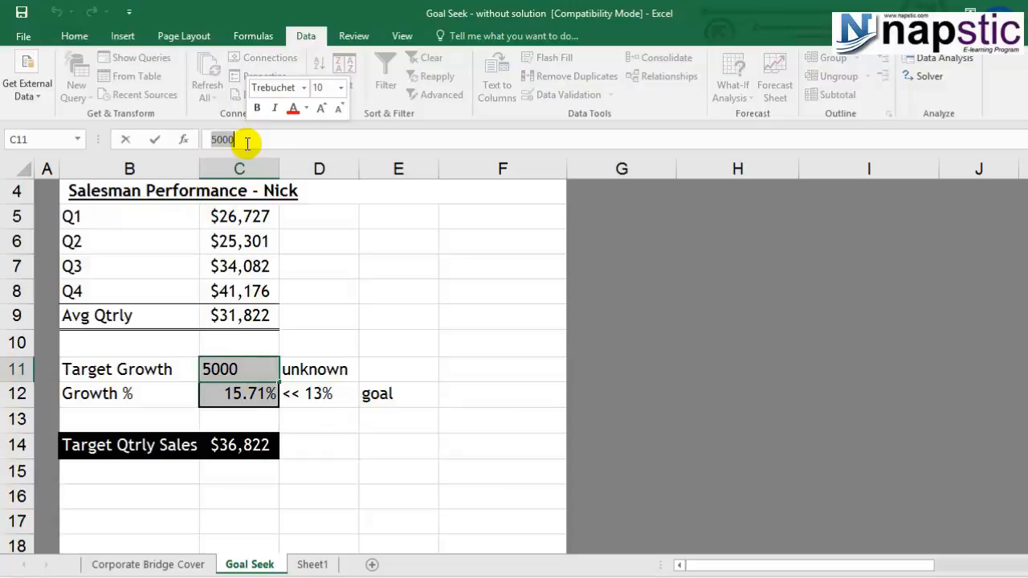
{"action": "type", "text": "4000"}
{"action": "key", "text": "Return"}
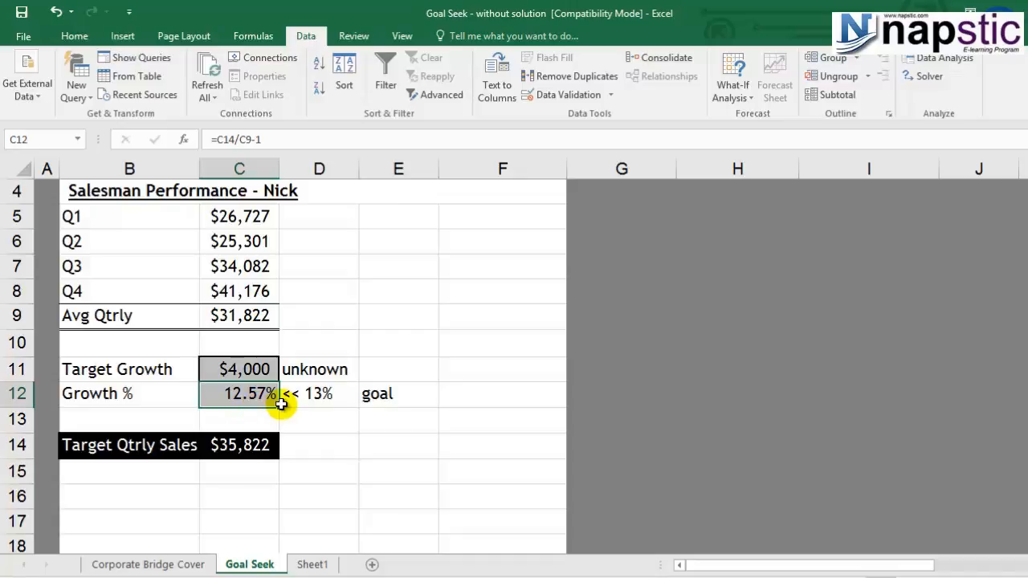
Try changing the Target Growth in cell C11 to 4200.
{"action": "left_click", "coordinate": [245, 375]}
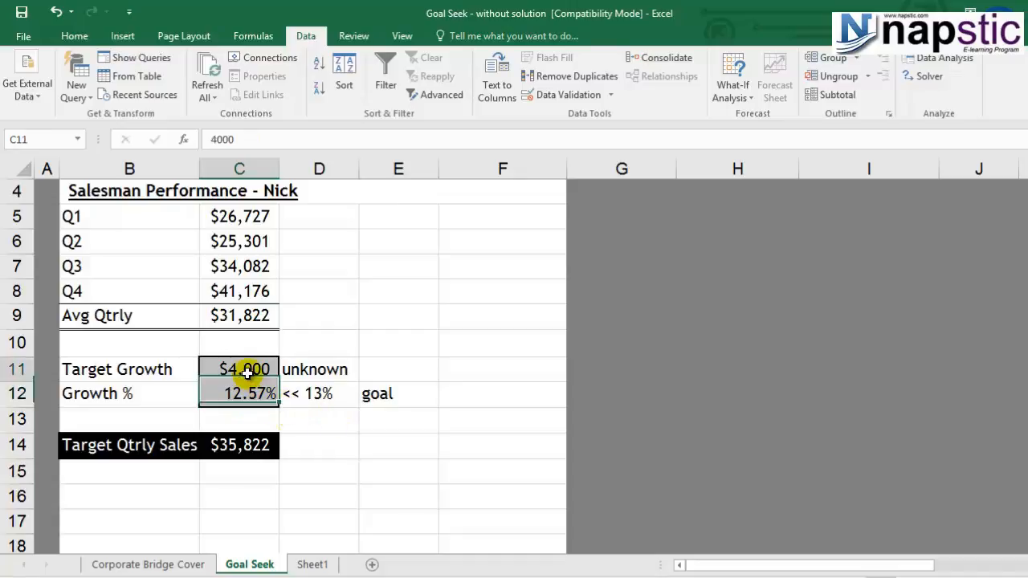
{"action": "left_click", "coordinate": [241, 140]}
{"action": "key", "text": "BackSpace"}
{"action": "key", "text": "BackSpace"}
{"action": "key", "text": "BackSpace"}
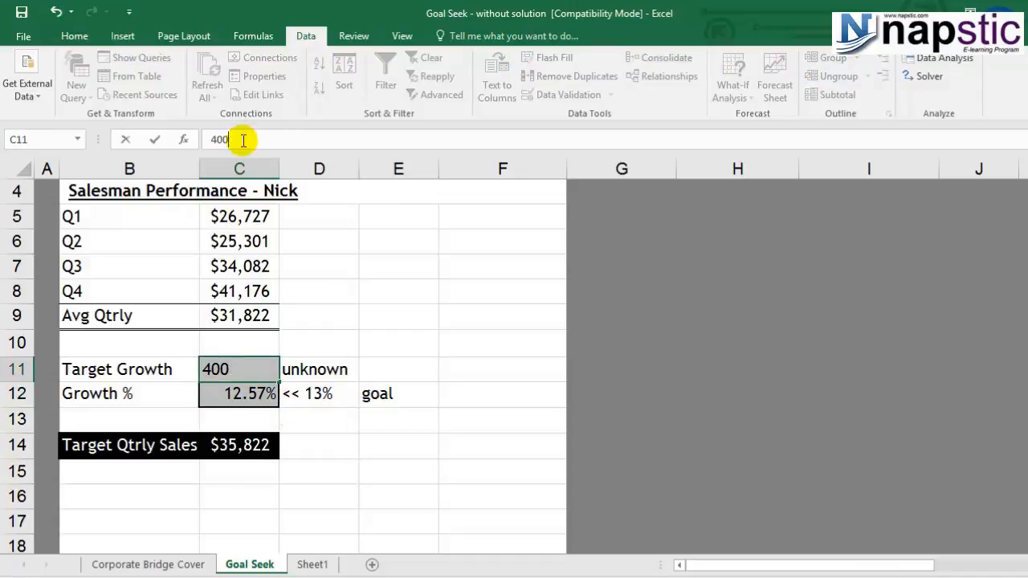
{"action": "type", "text": "200"}
{"action": "key", "text": "Return"}
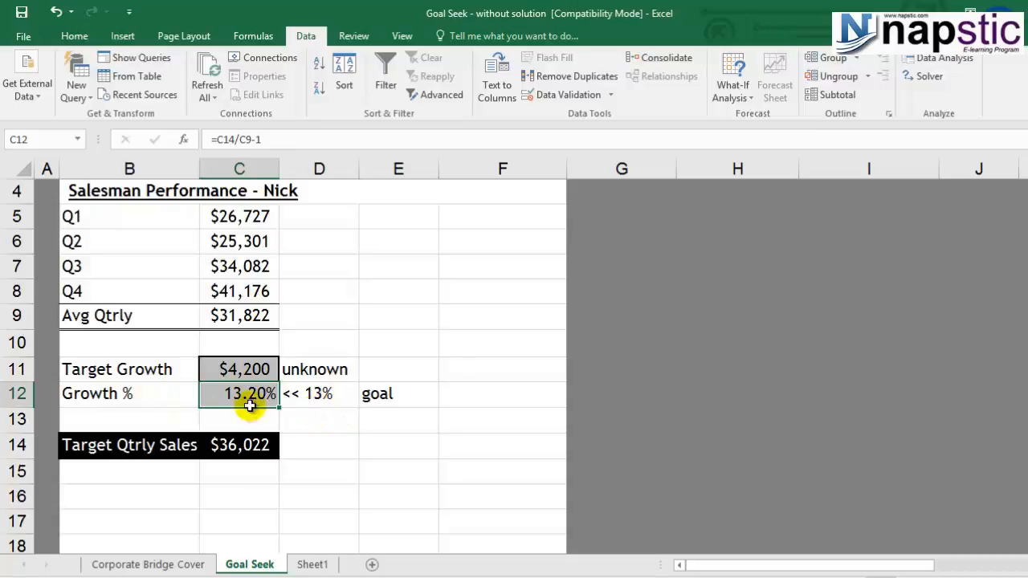
Undo the trial Target Growth entries so that cell C11 is empty again.
{"action": "key", "text": "ctrl+z"}
{"action": "left_click", "coordinate": [293, 422]}
{"action": "left_click", "coordinate": [243, 372]}
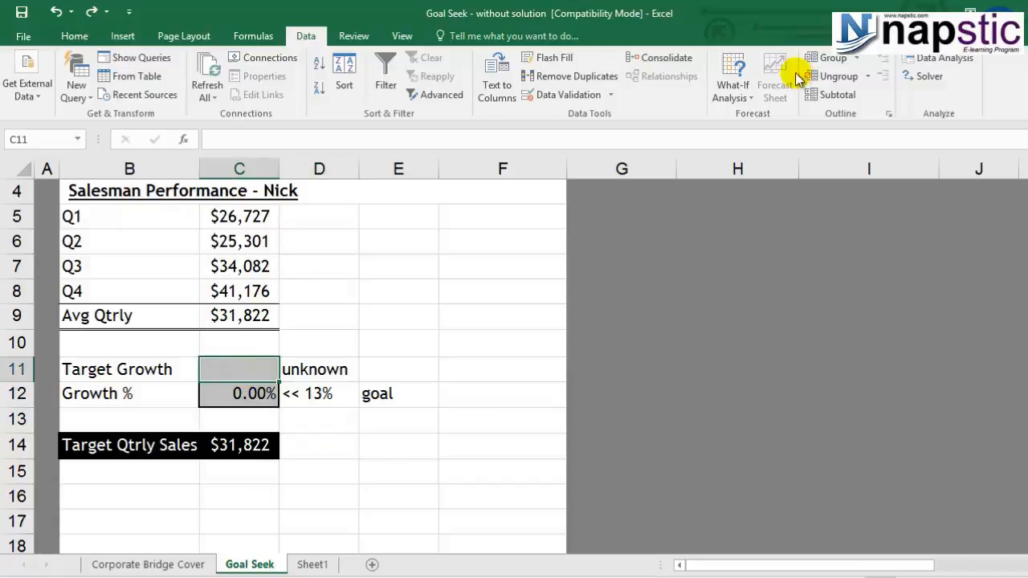
Run Goal Seek to bring cell C12 to 0.13 by changing cell C11, and keep the solution.
{"action": "left_click", "coordinate": [732, 88]}
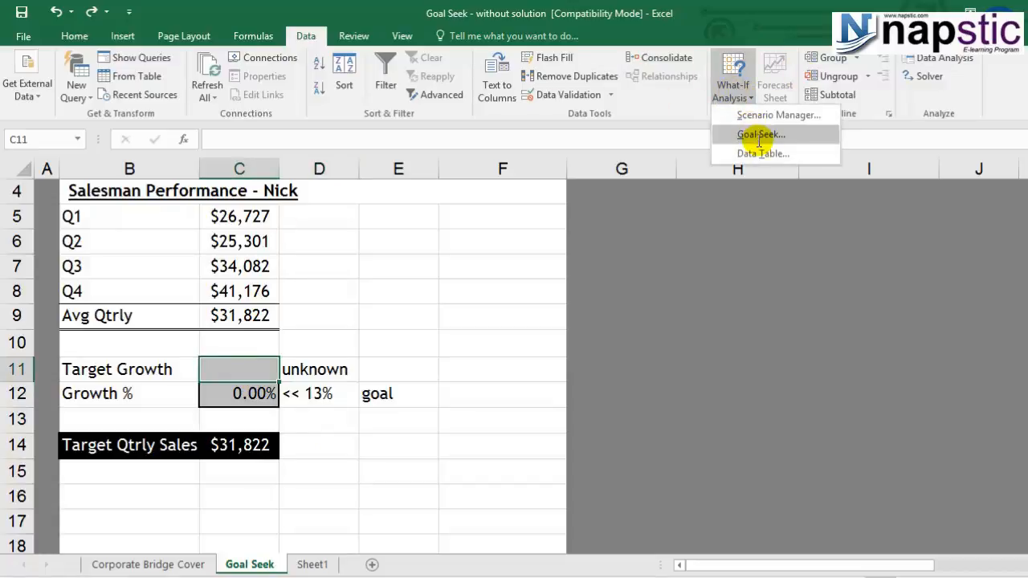
{"action": "left_click", "coordinate": [759, 134]}
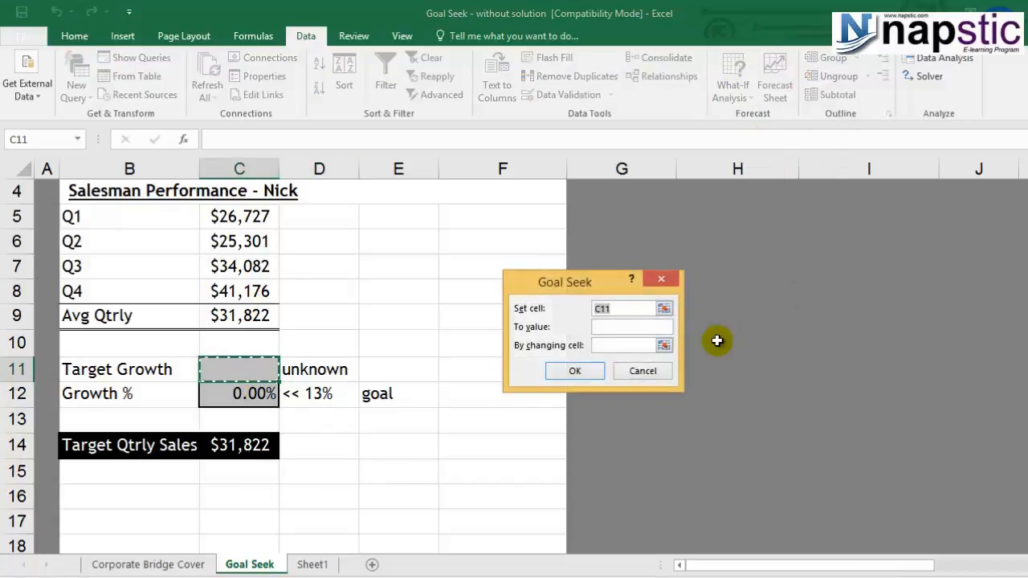
{"action": "left_click", "coordinate": [270, 395]}
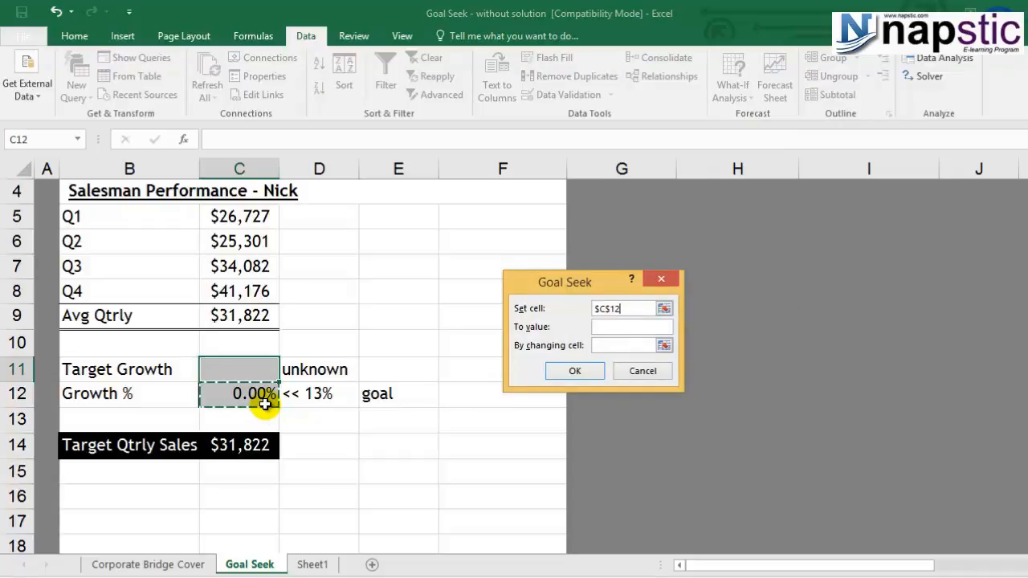
{"action": "left_click", "coordinate": [616, 326]}
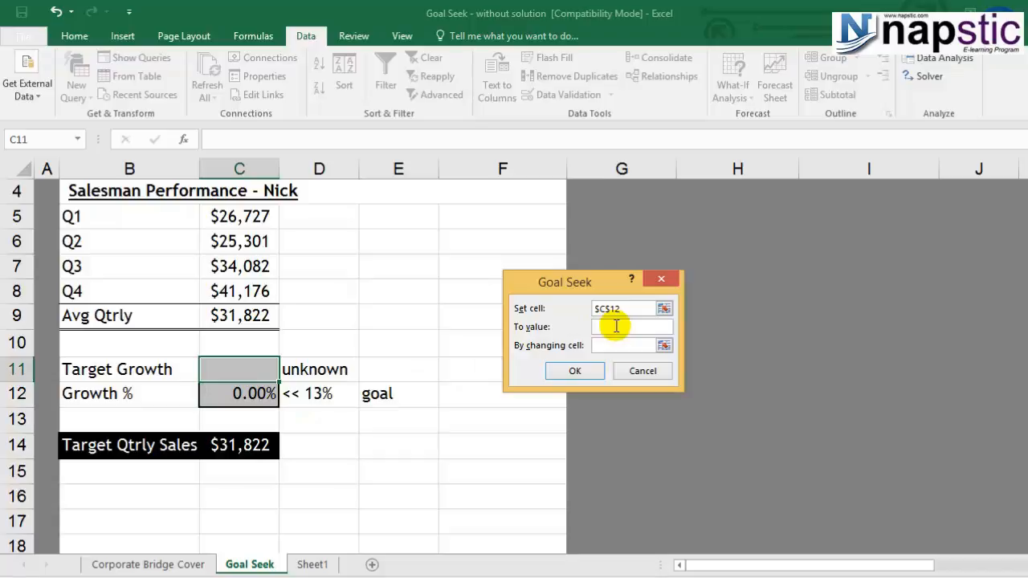
{"action": "type", "text": "0.13"}
{"action": "left_click", "coordinate": [619, 345]}
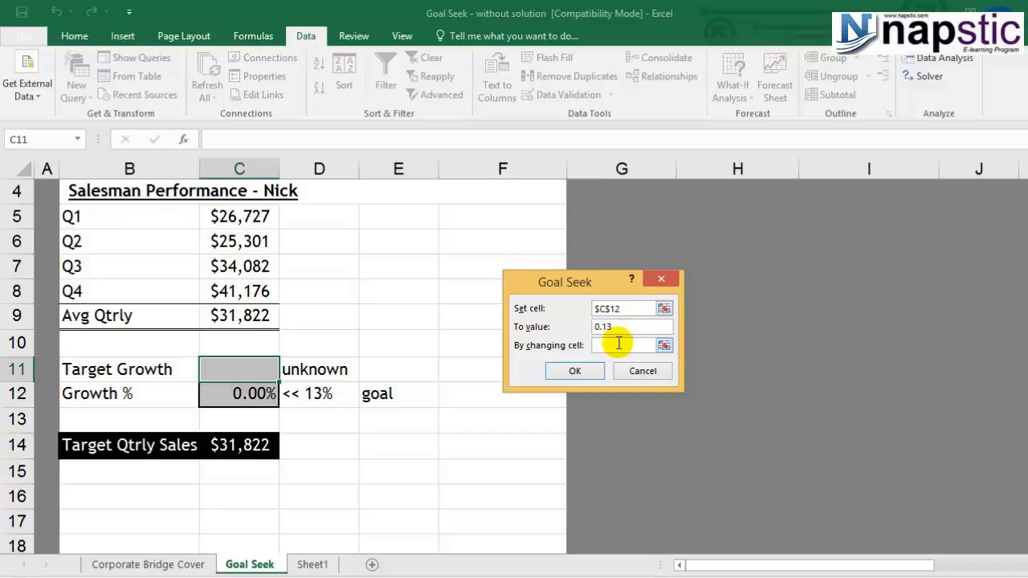
{"action": "left_click", "coordinate": [256, 366]}
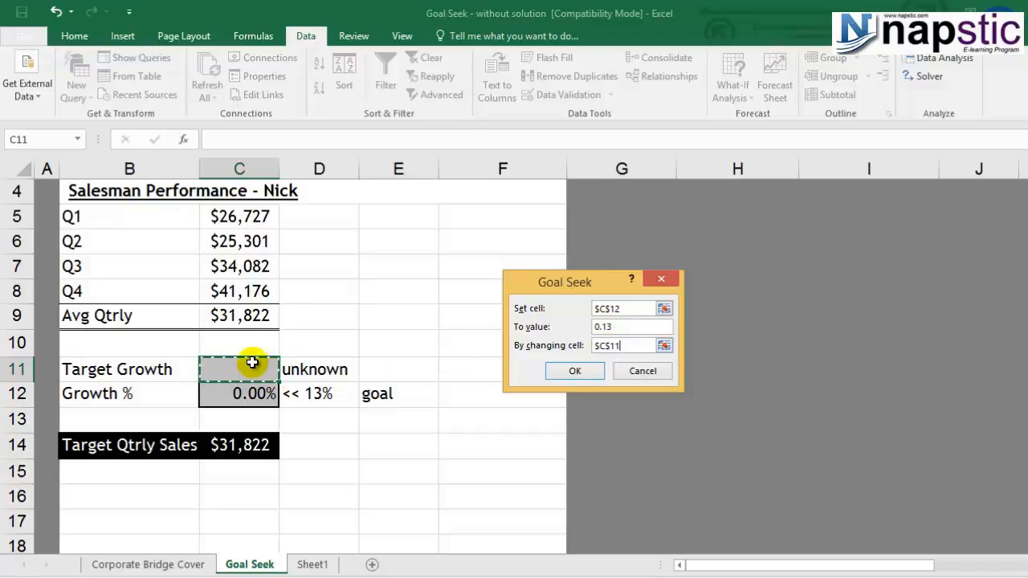
{"action": "left_click", "coordinate": [583, 371]}
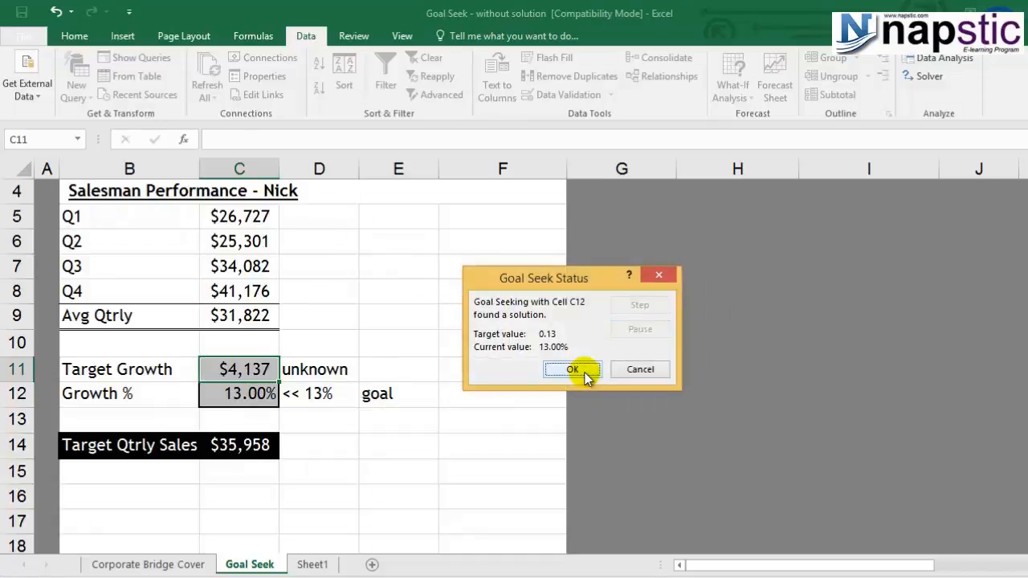
{"action": "left_click", "coordinate": [585, 373]}
{"action": "left_click", "coordinate": [319, 473]}
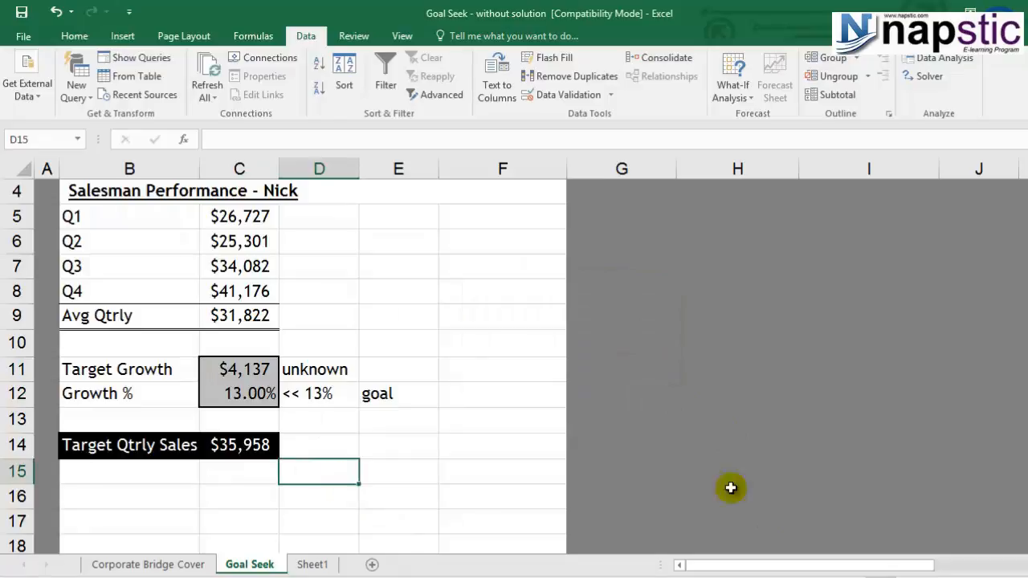
Examine the Growth % in C12, the Target Growth in C11 and the Target Qtrly Sales formula in C14.
{"action": "left_click", "coordinate": [221, 399]}
{"action": "left_click", "coordinate": [377, 394]}
{"action": "left_click", "coordinate": [258, 402]}
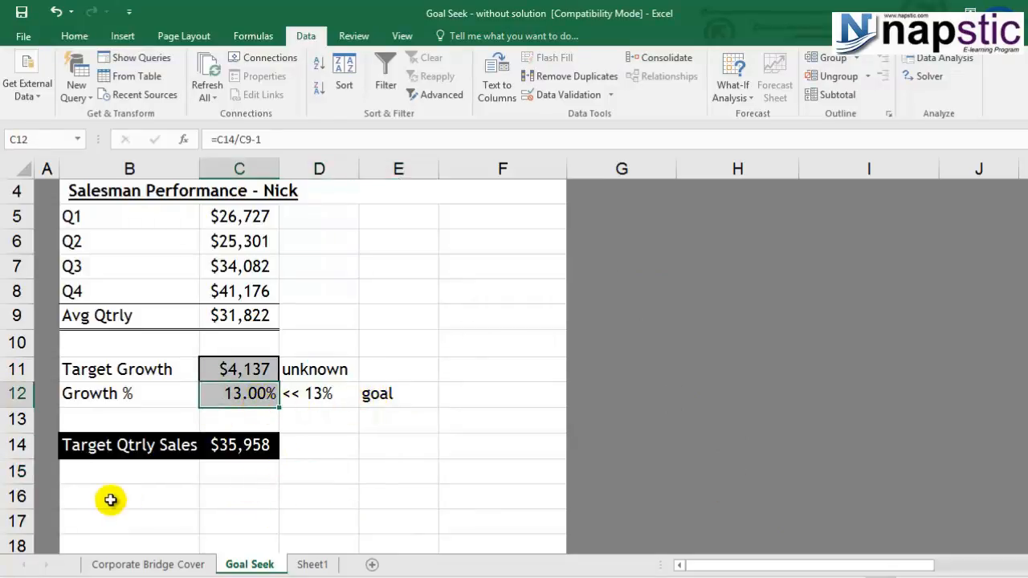
{"action": "left_click", "coordinate": [259, 372]}
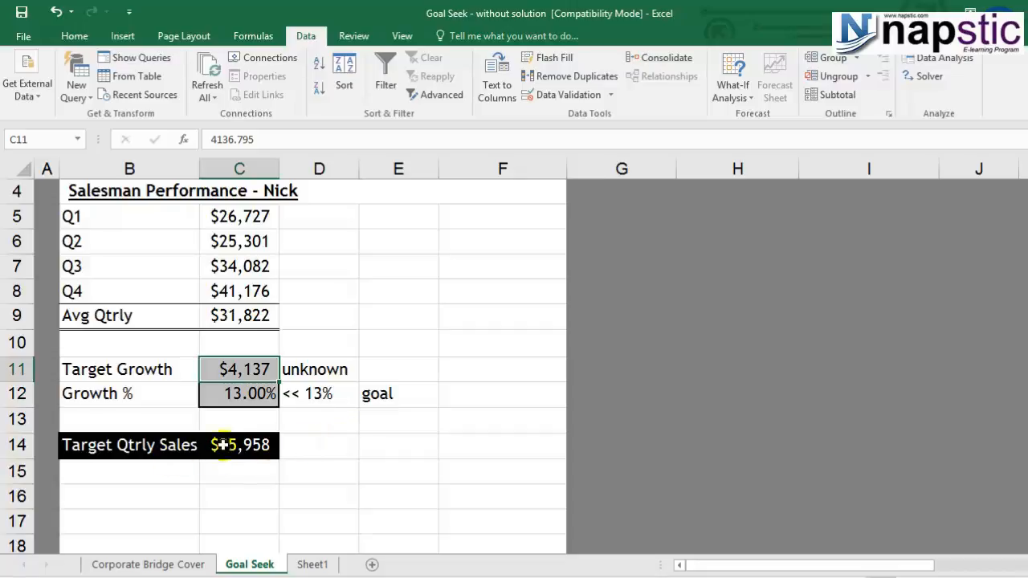
{"action": "left_click", "coordinate": [247, 445]}
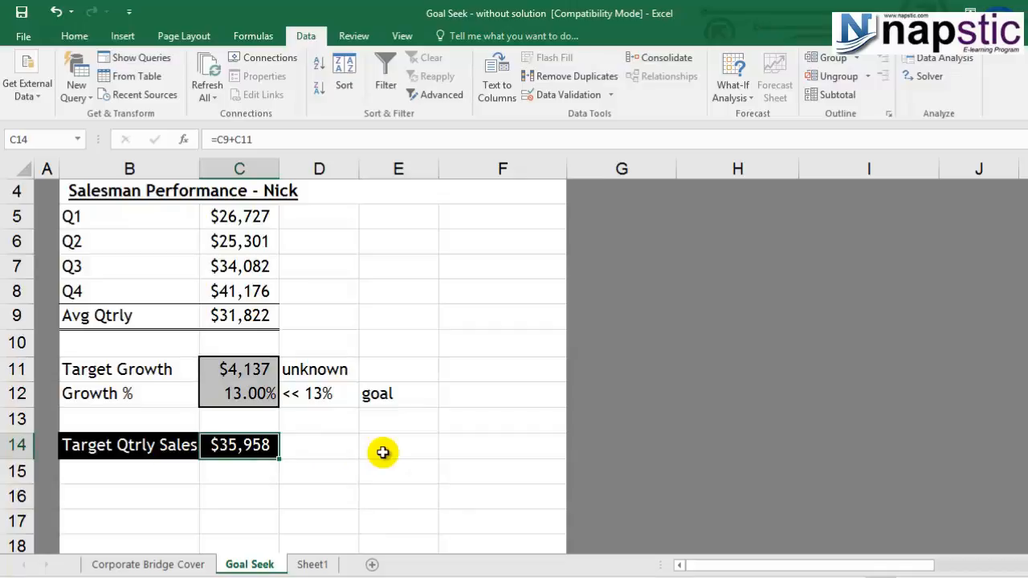
{"action": "key", "text": "F2"}
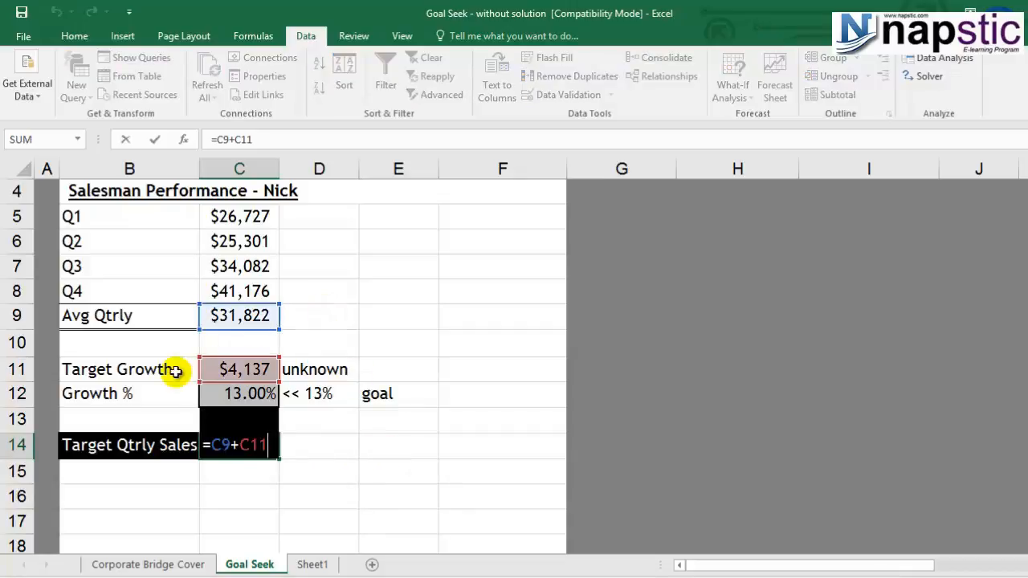
{"action": "left_click", "coordinate": [260, 371]}
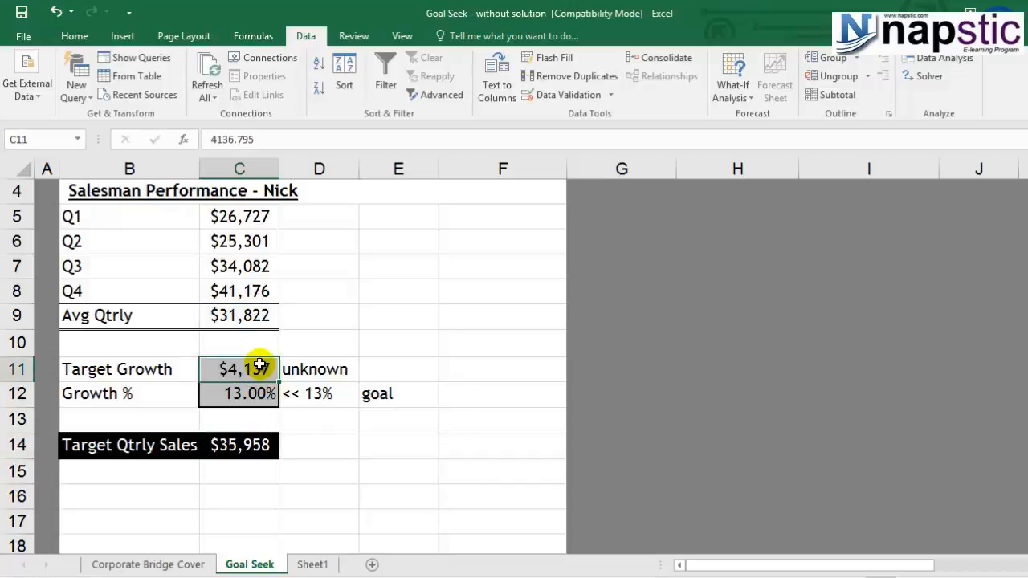
{"action": "left_click", "coordinate": [241, 447]}
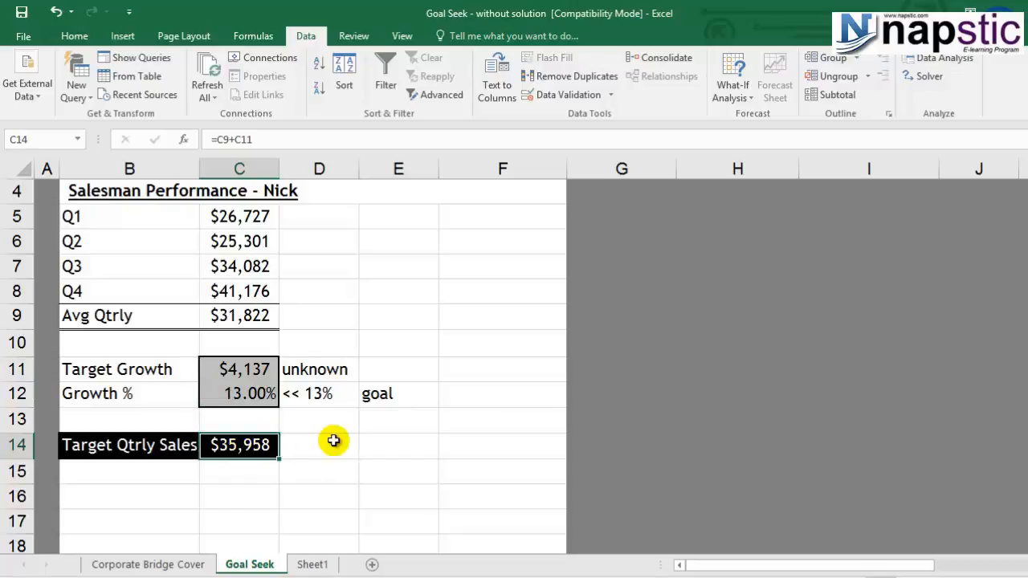